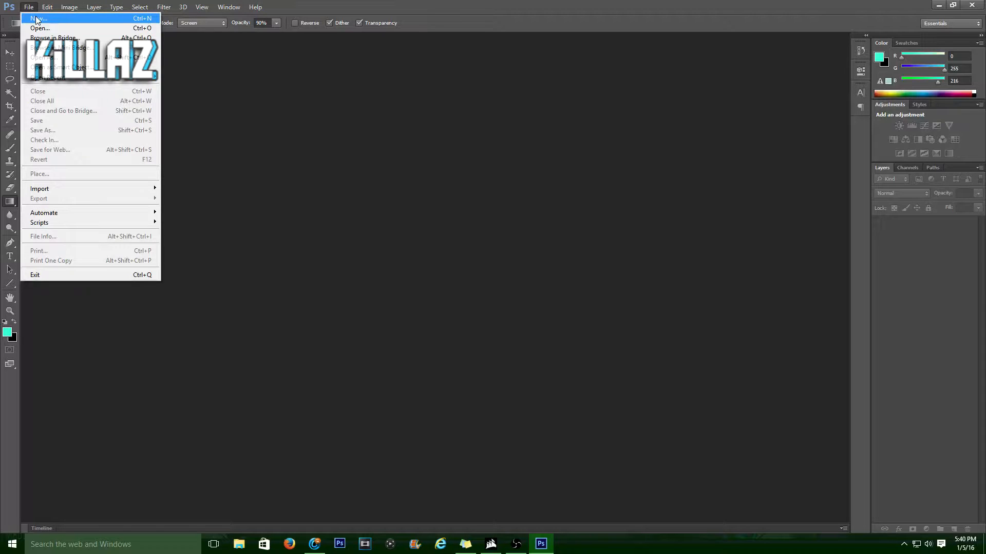
Create a new 1280 by 720 inch document at 72 pixels/inch with transparent background contents.
left_click(36, 19)
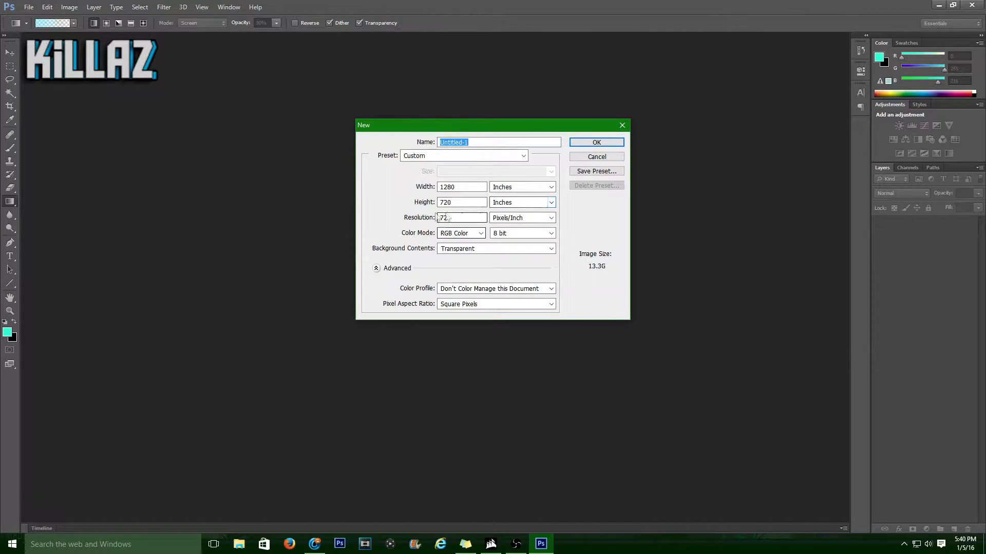
left_click(547, 220)
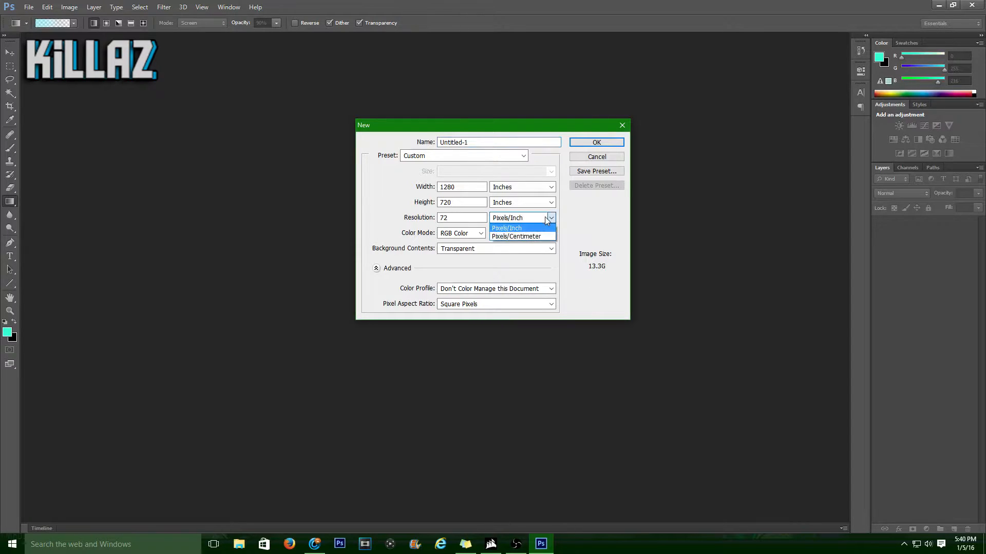
left_click(526, 230)
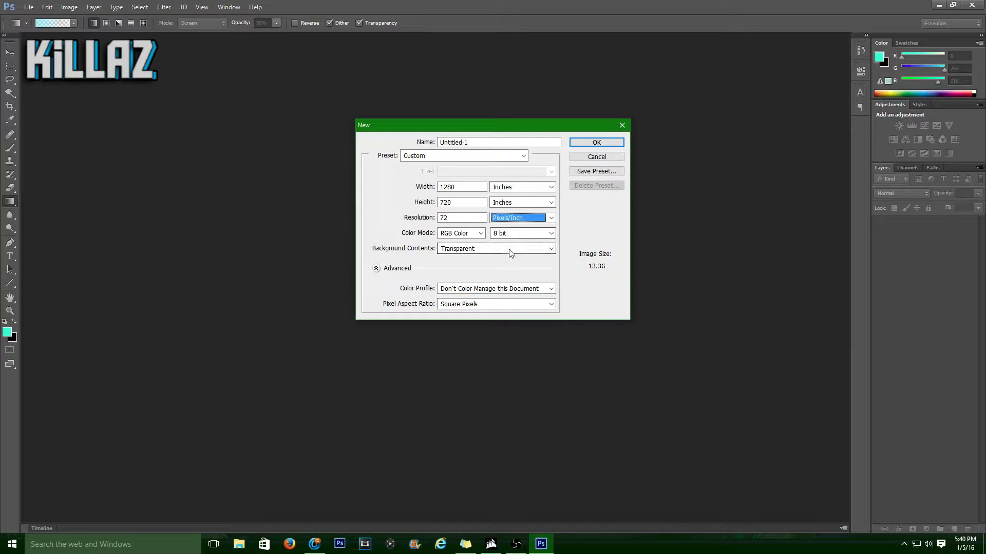
left_click(509, 251)
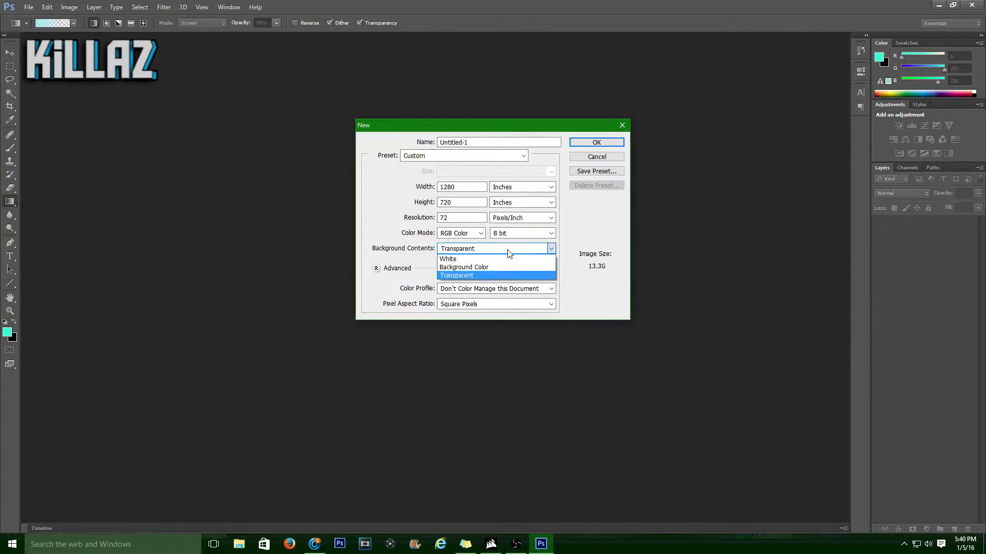
left_click(498, 276)
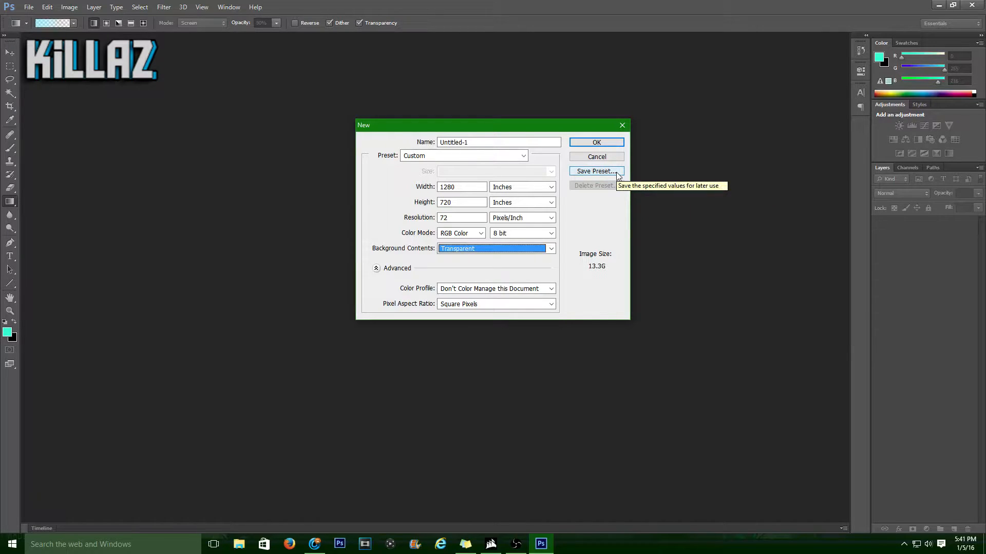
left_click(604, 146)
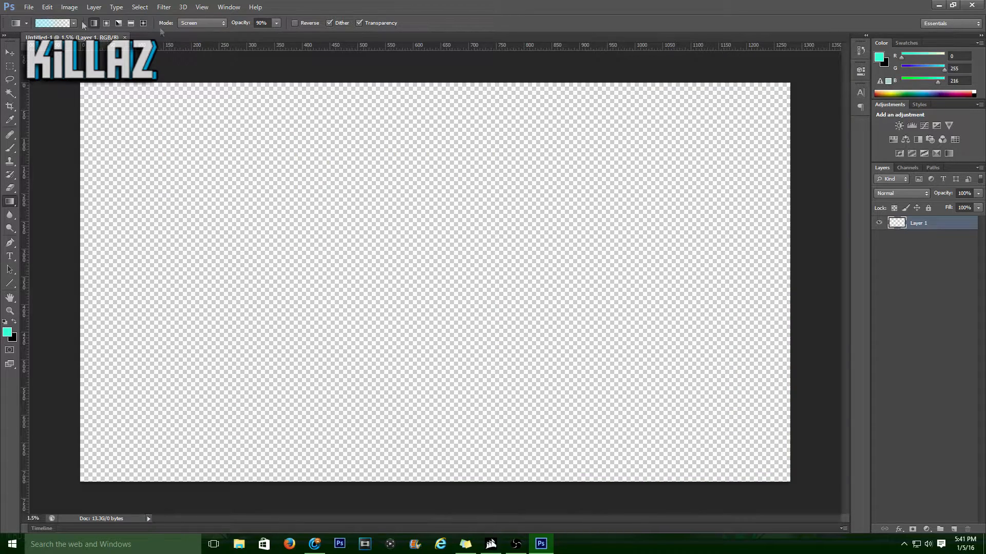
Start opening an image file and browse to the photos folder on New Volume (E:).
left_click(28, 7)
left_click(37, 29)
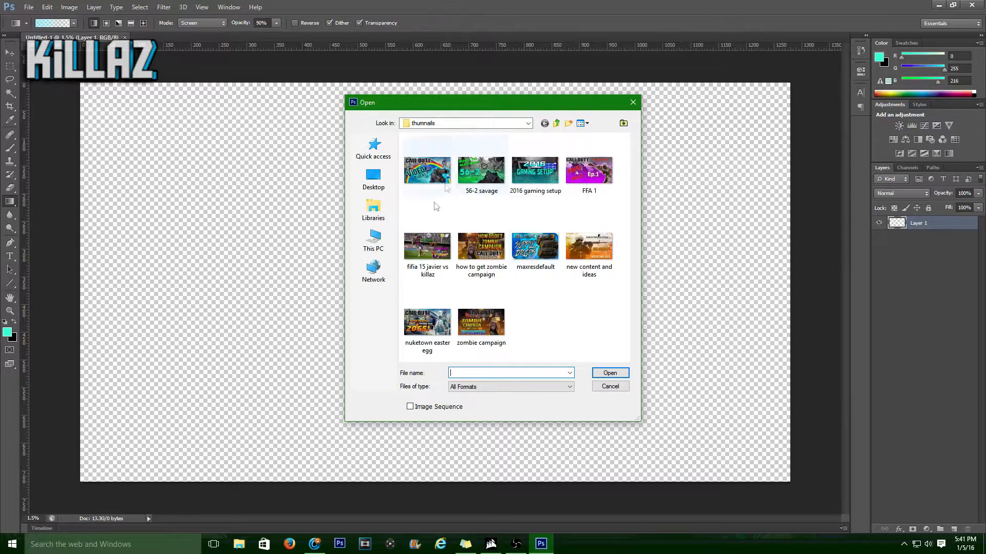
left_click(374, 241)
scroll(482, 229, "down", 1)
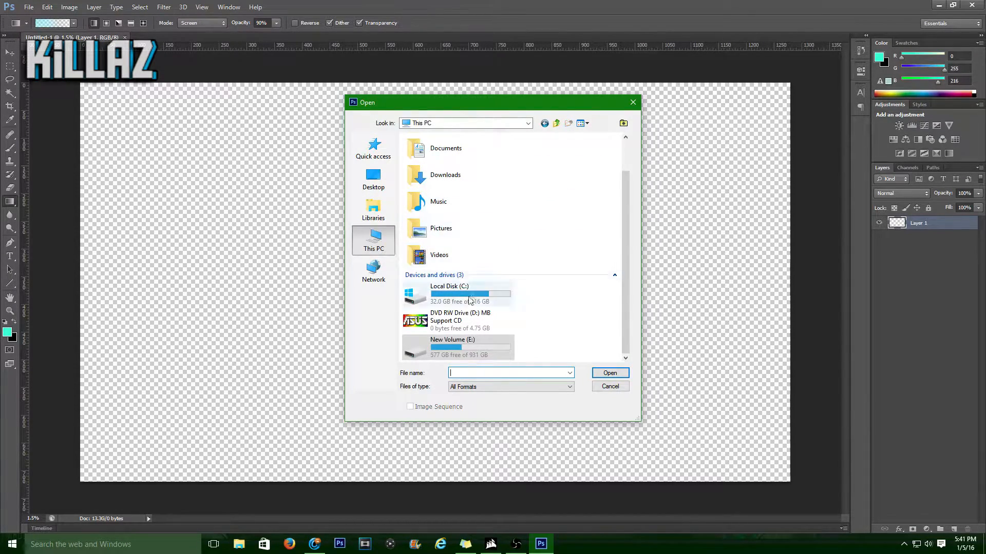
double_click(476, 347)
scroll(450, 315, "down", 1)
left_click(446, 336)
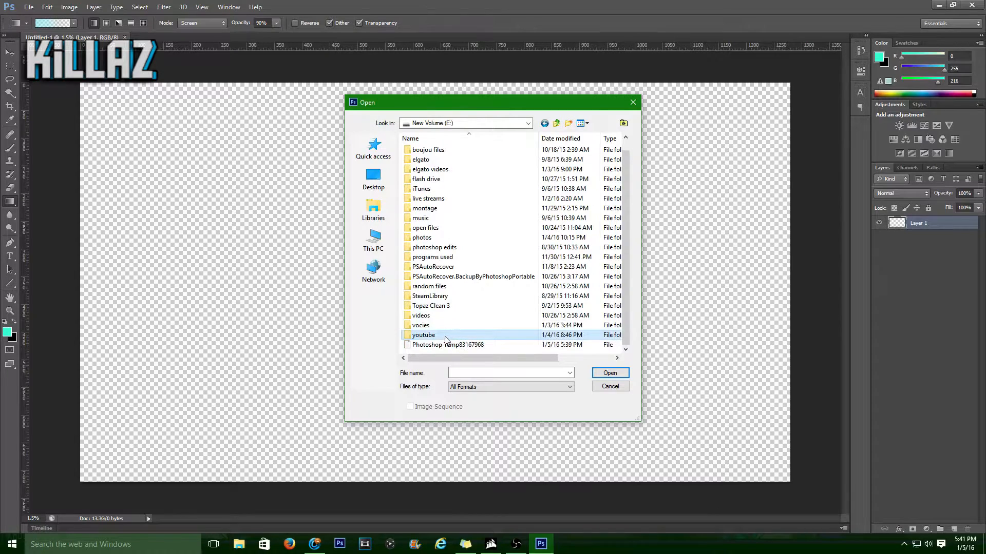
double_click(444, 238)
Look through the photos folder and open the black-ops-3-nuketown image.
scroll(452, 205, "down", 5)
scroll(460, 174, "up", 2)
scroll(461, 177, "down", 5)
scroll(460, 178, "down", 10)
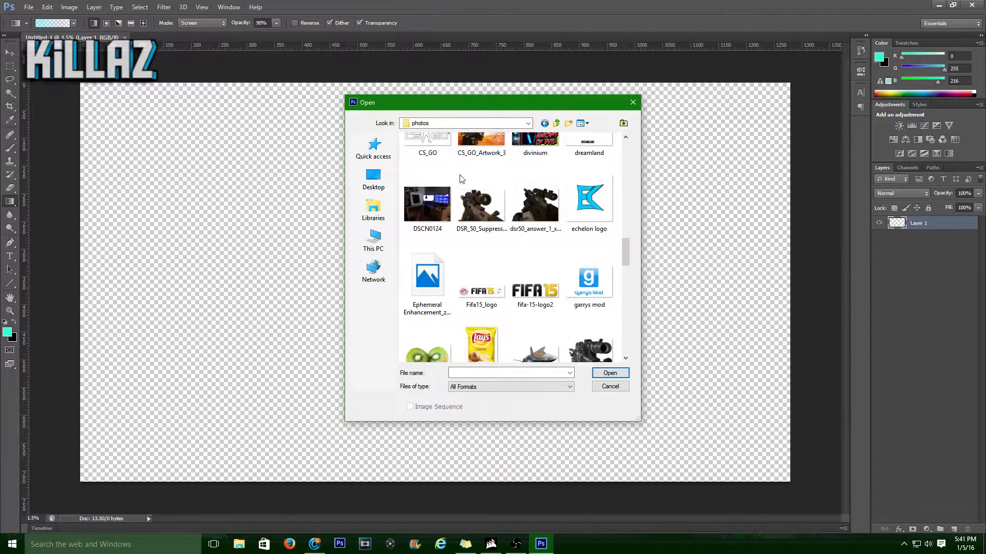
scroll(461, 179, "down", 5)
scroll(459, 185, "up", 5)
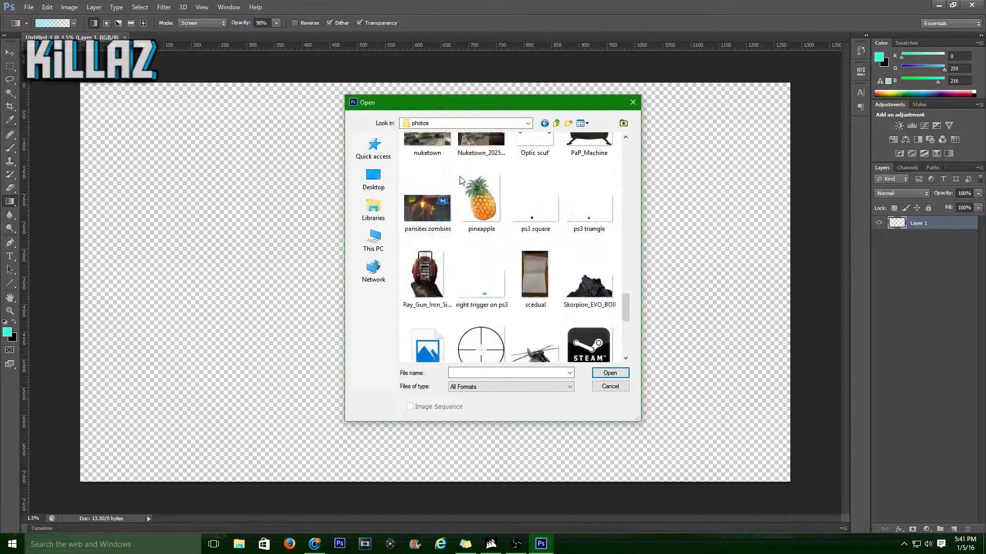
scroll(460, 191, "down", 5)
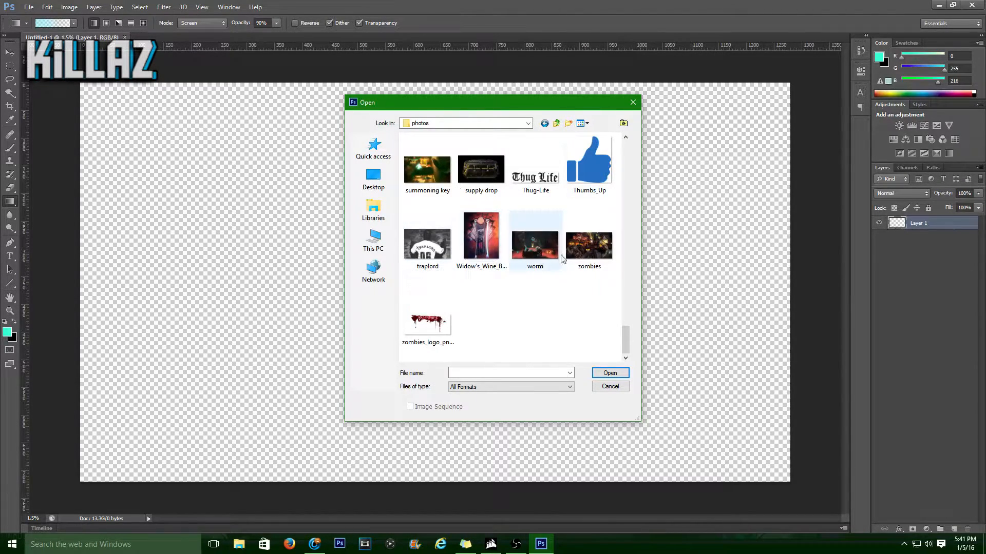
scroll(560, 260, "up", 5)
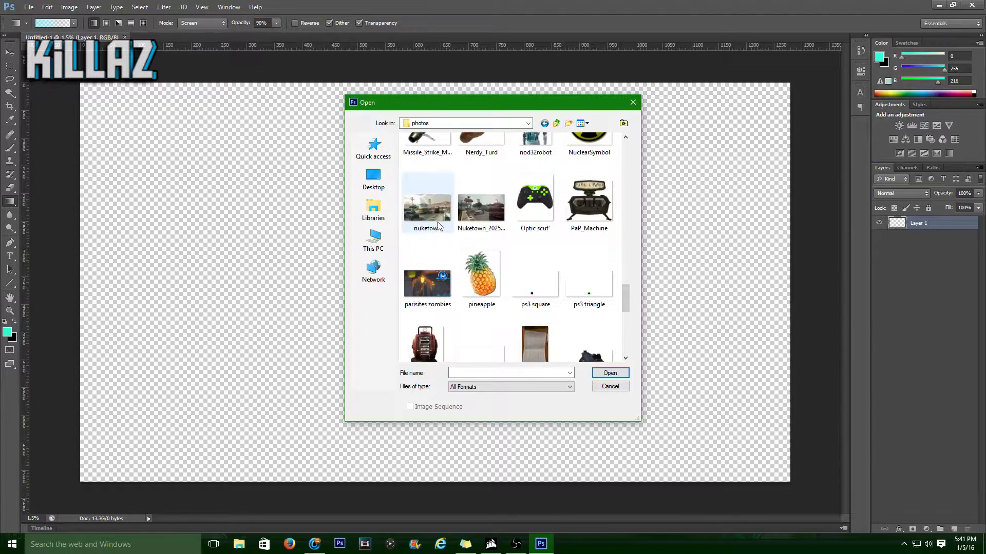
scroll(439, 221, "up", 5)
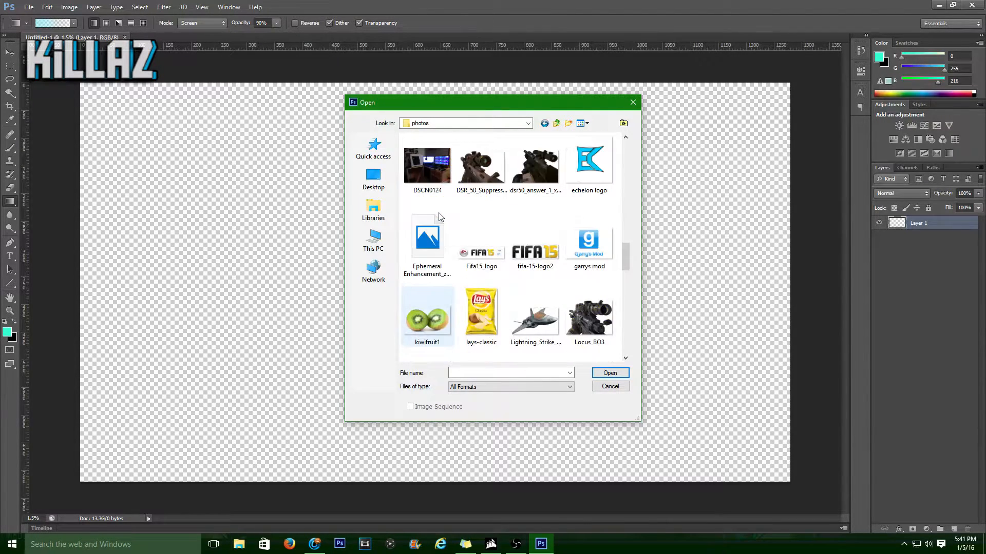
scroll(440, 217, "up", 3)
scroll(462, 246, "down", 8)
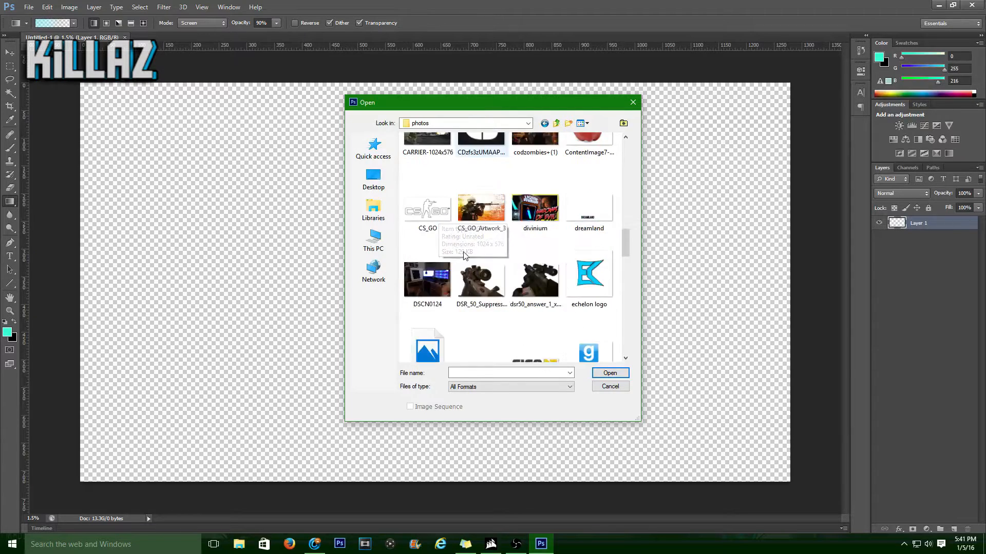
scroll(471, 251, "down", 6)
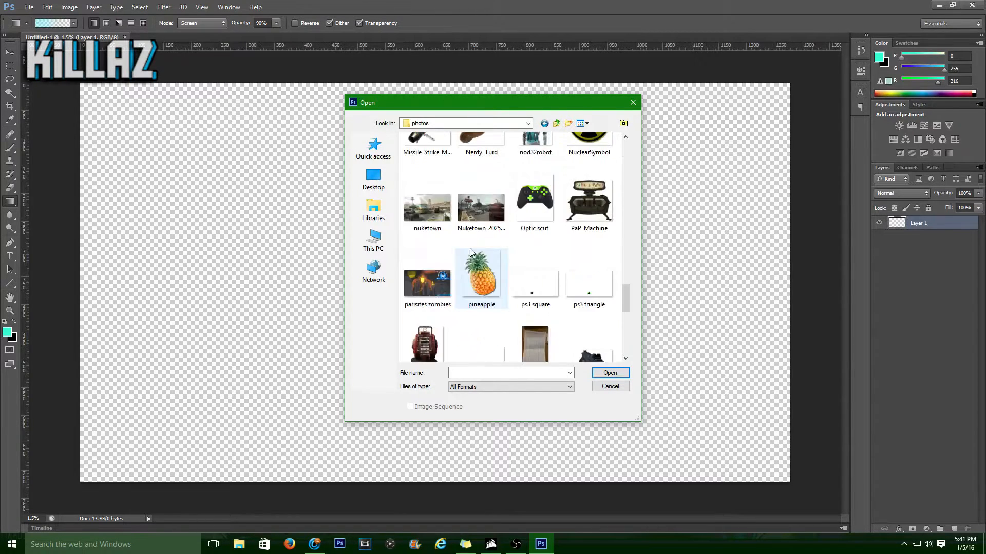
scroll(470, 251, "up", 5)
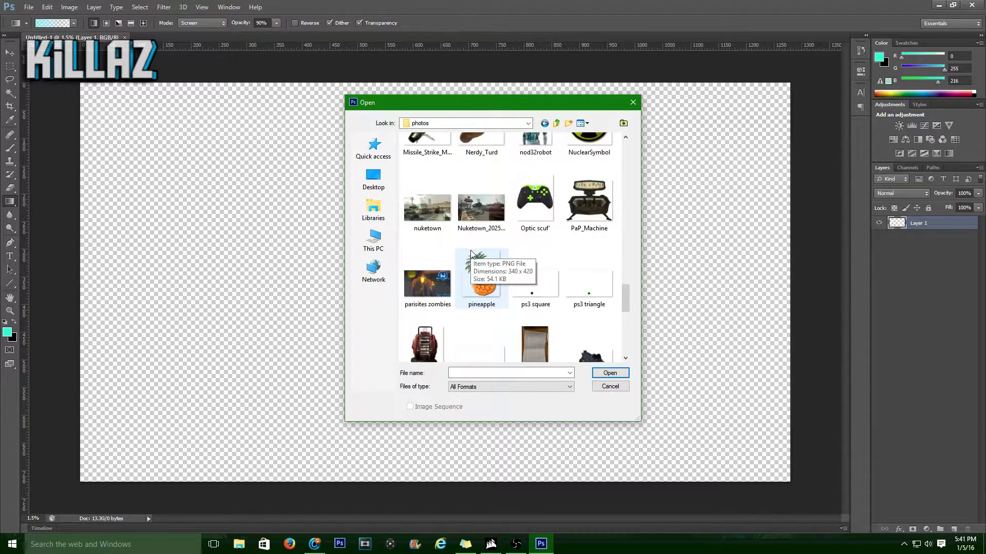
scroll(484, 233, "down", 2)
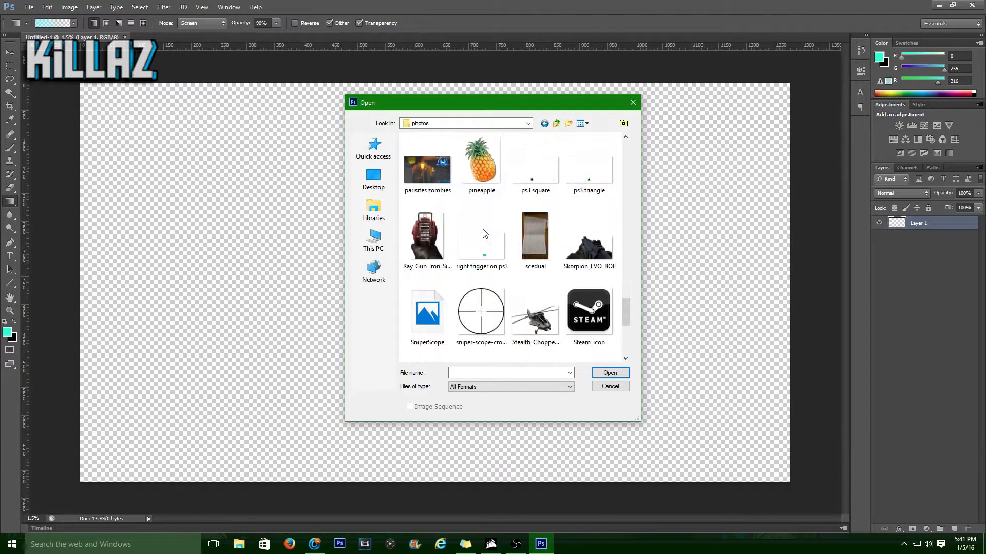
scroll(484, 234, "down", 3)
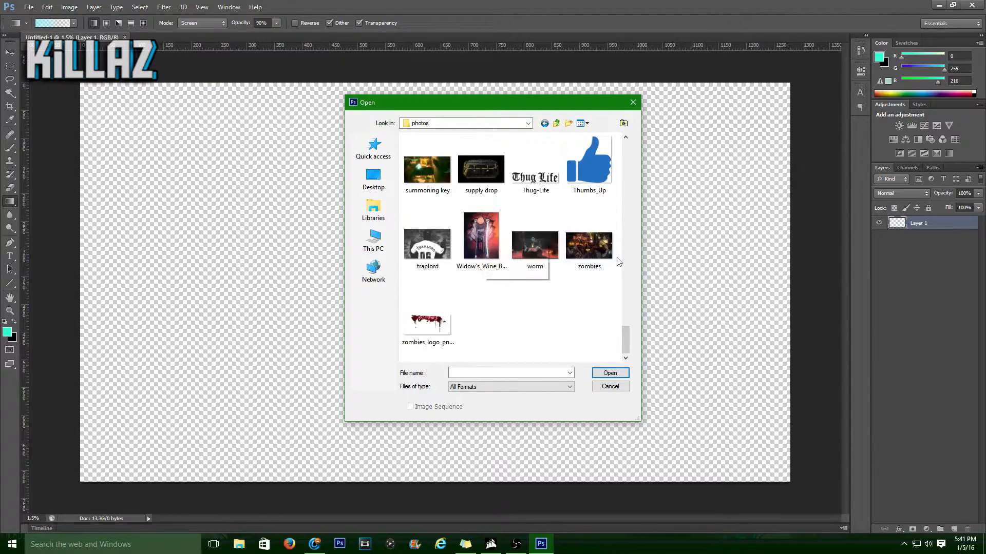
scroll(597, 272, "up", 15)
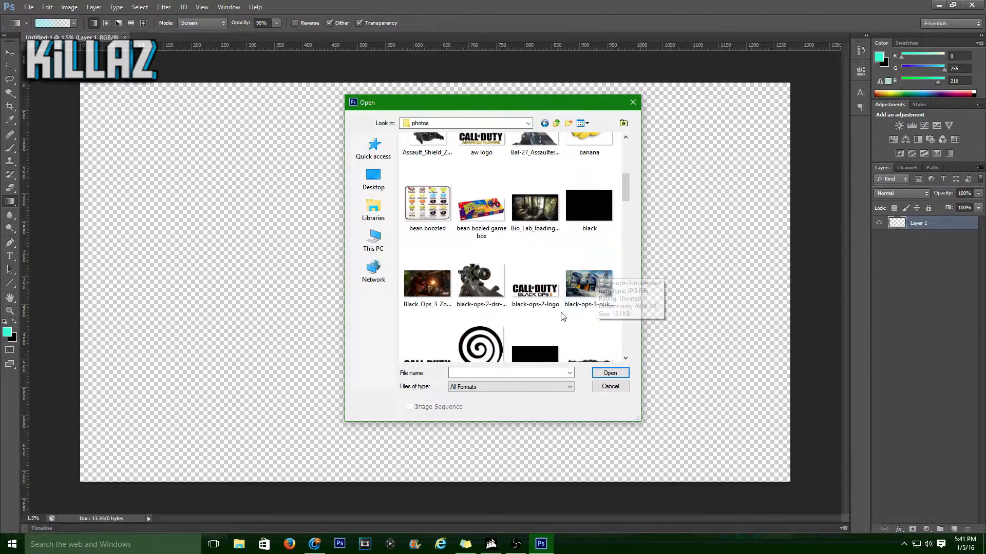
double_click(594, 279)
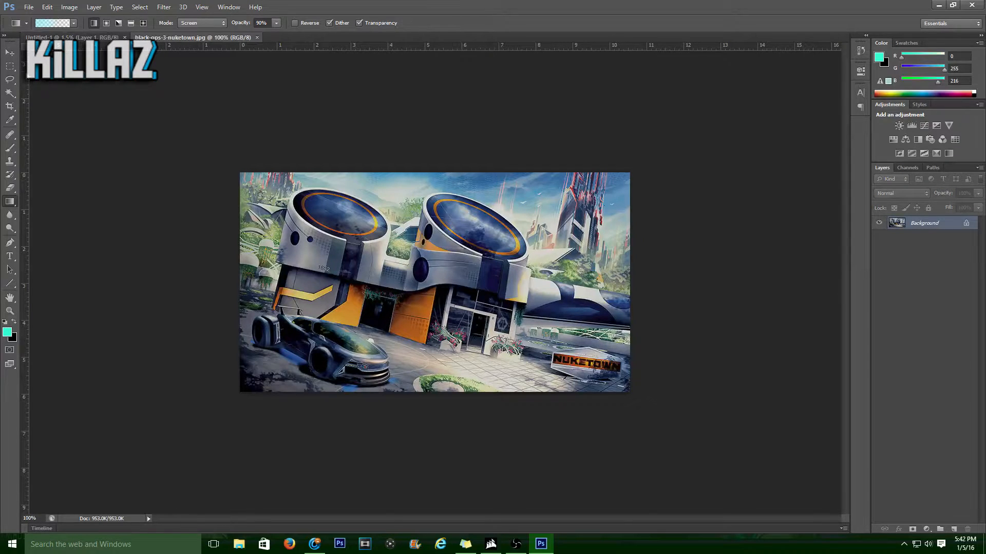
Convert the Nuketown image's locked background to a regular layer and move the picture into the Untitled-1 document.
left_click(9, 53)
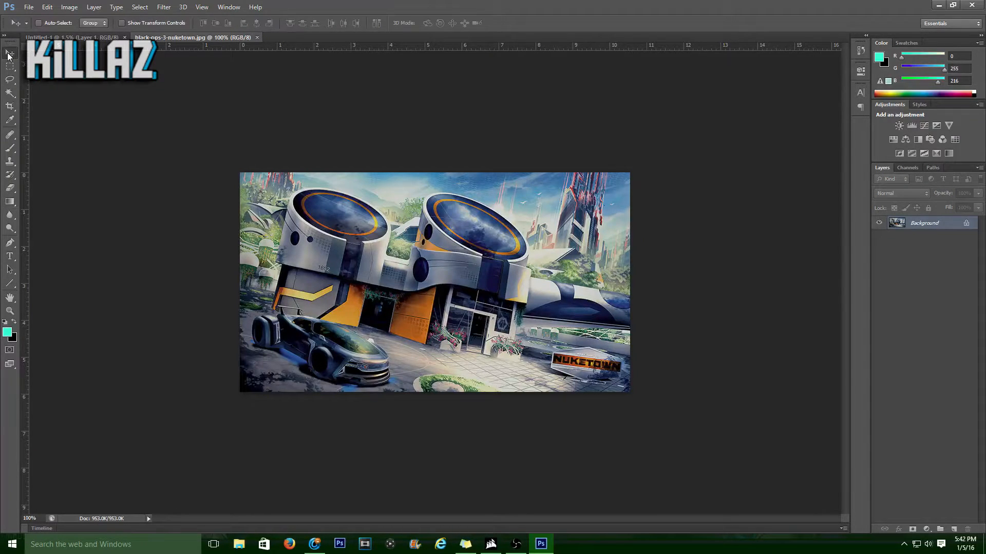
double_click(944, 223)
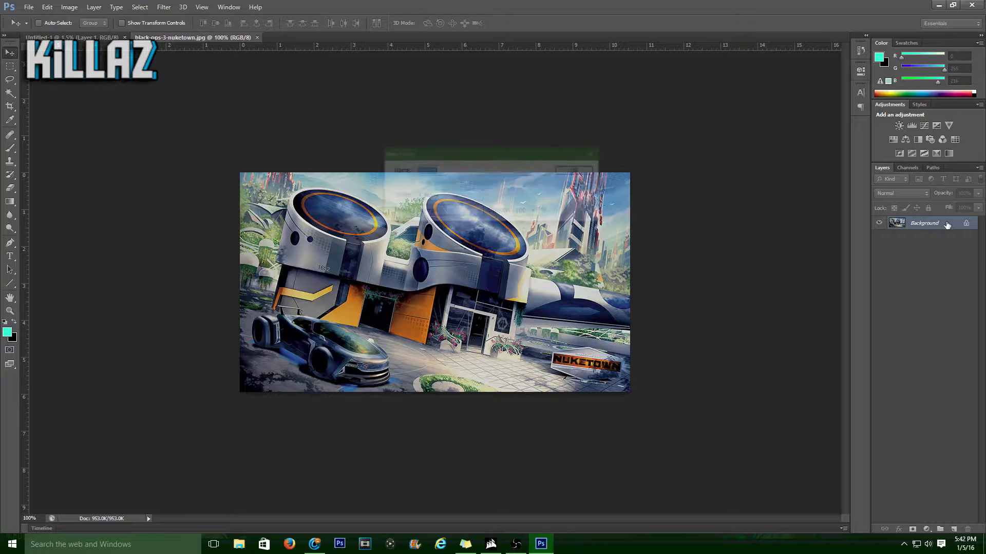
left_click(577, 171)
left_click_drag(503, 266, 431, 221)
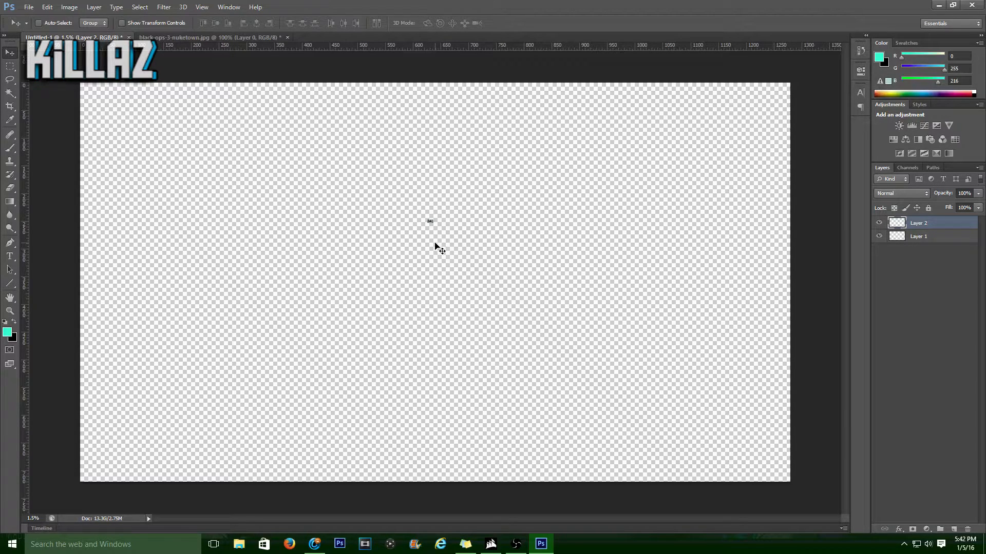
Scale the Nuketown picture to about 12,100% and position it to fill the canvas, applying the transformation.
key("ctrl+t")
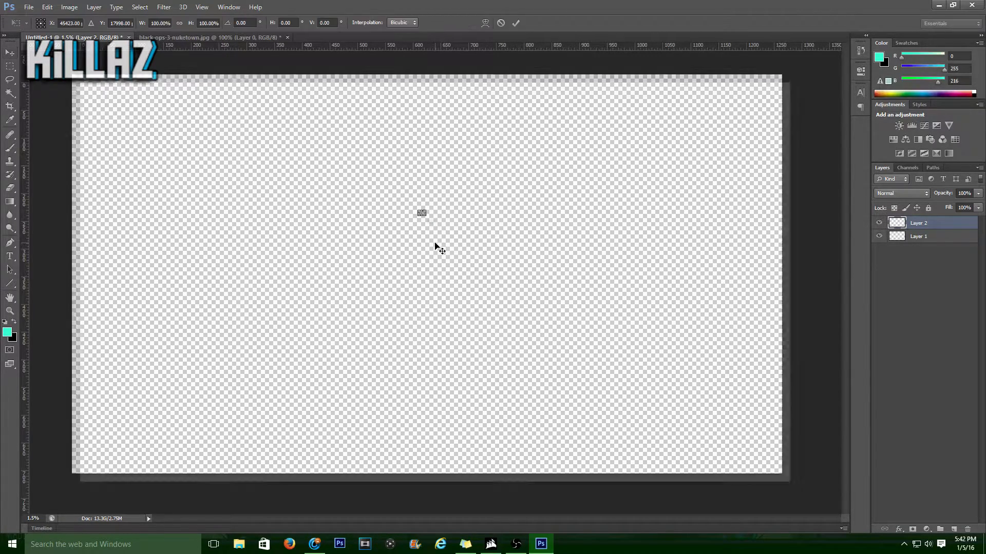
left_click_drag(426, 218, 707, 366)
left_click_drag(555, 281, 209, 144)
left_click_drag(358, 229, 785, 477)
left_click(11, 54)
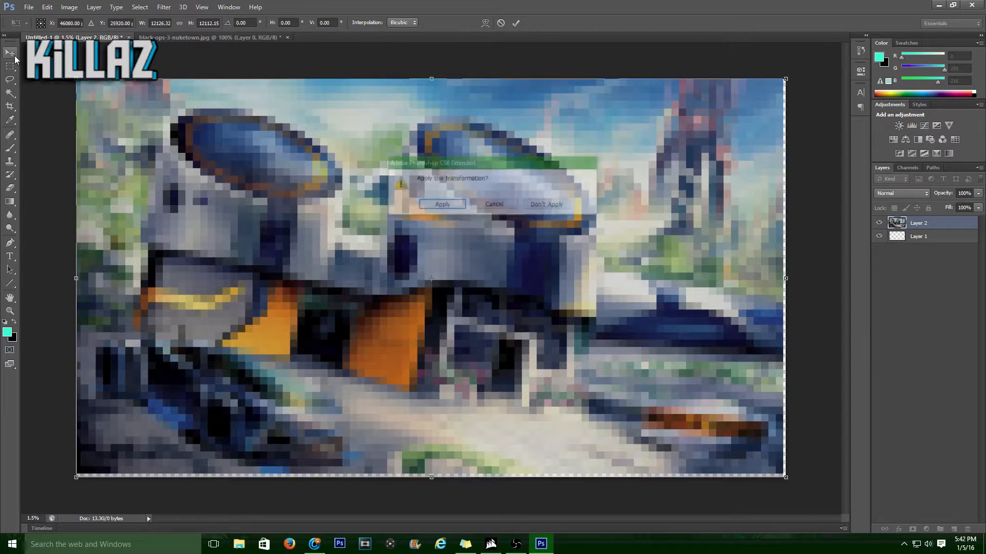
left_click(441, 205)
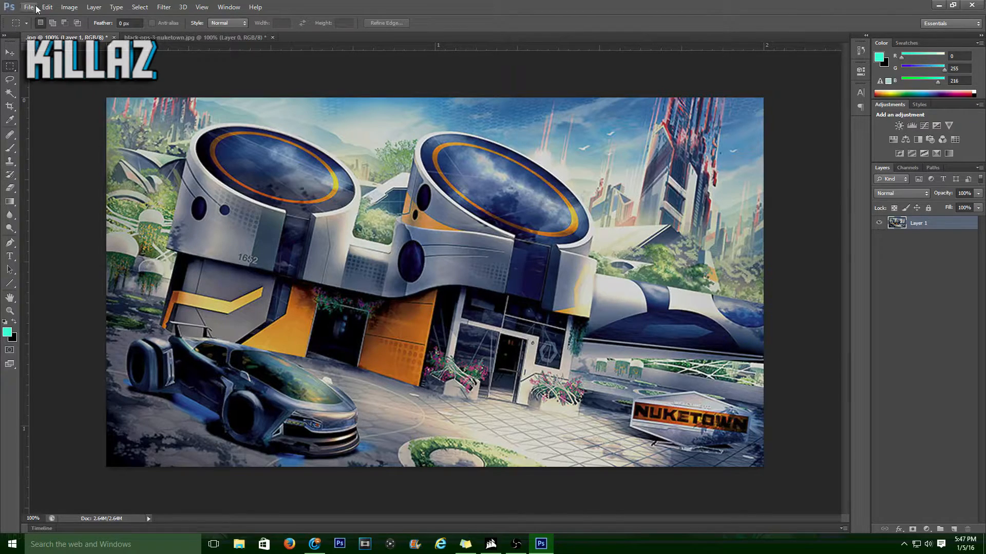
Apply a Gaussian Blur with a radius of 2.8 pixels to the Nuketown background layer.
left_click(163, 7)
mouse_move(171, 76)
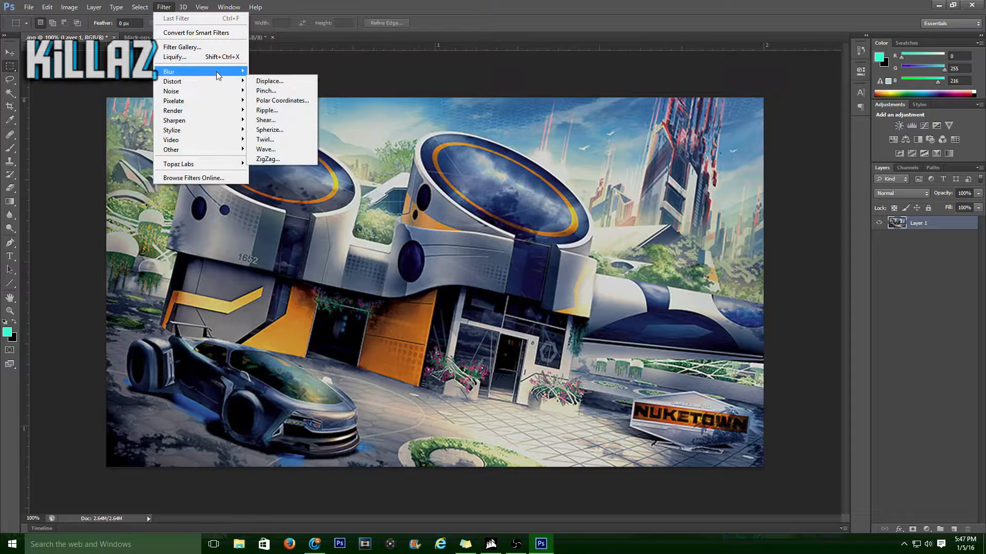
mouse_move(218, 76)
left_click(279, 136)
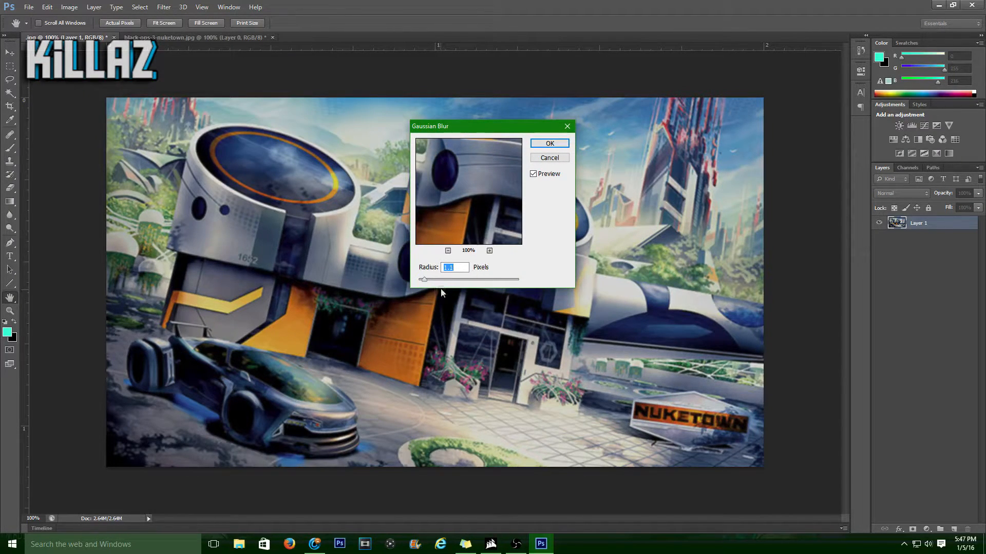
left_click_drag(426, 283, 433, 285)
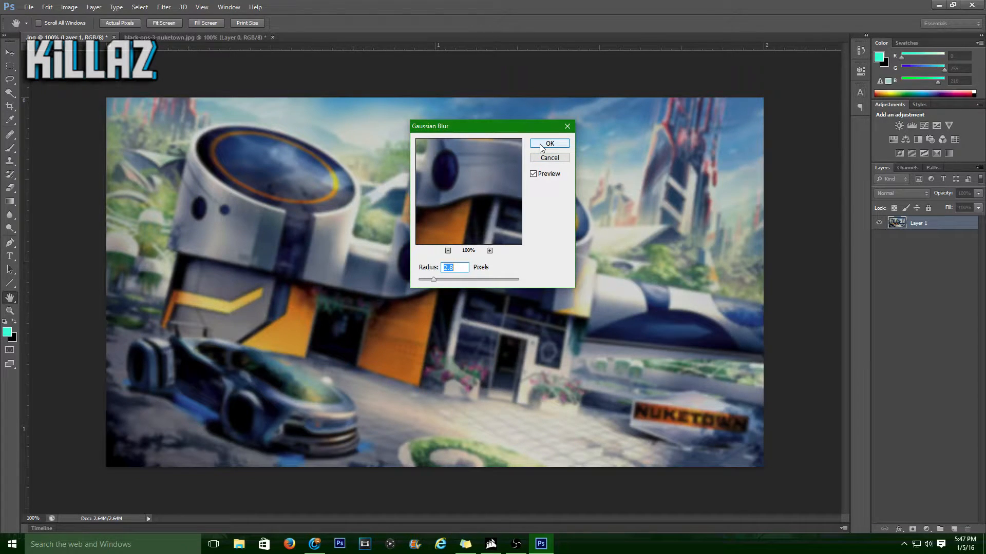
left_click(541, 147)
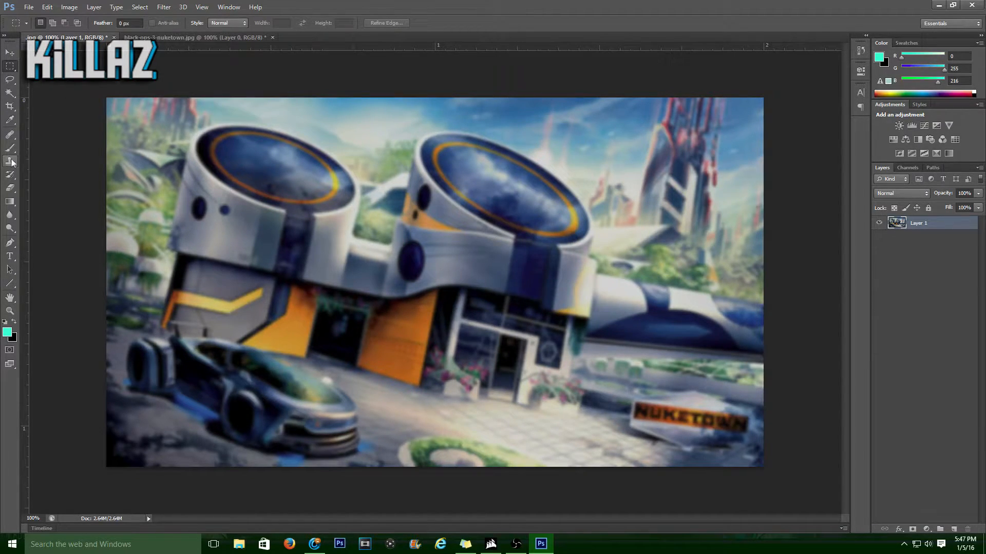
Add a new layer named "color layer" above the blurred image and choose the Gradient tool.
left_click(10, 201)
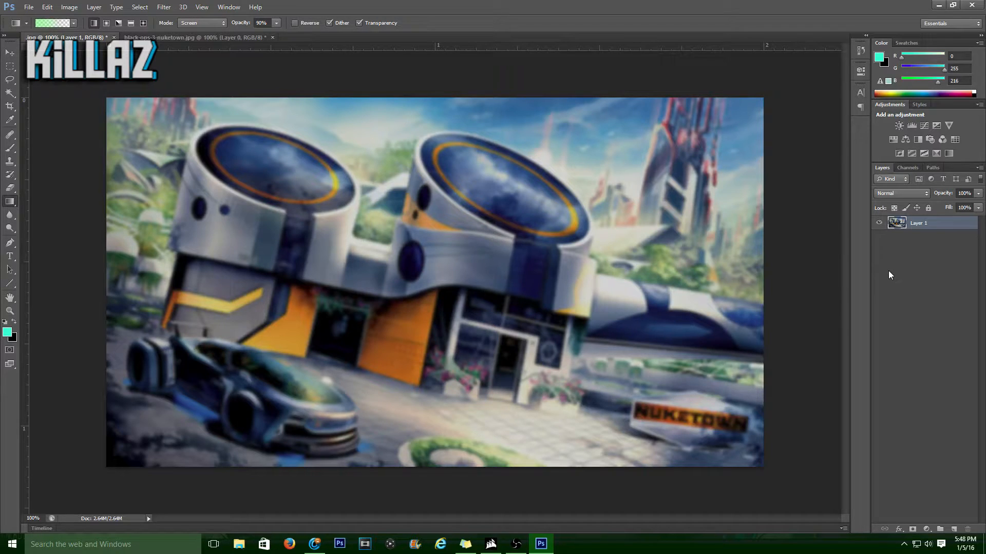
key("ctrl+shift+n")
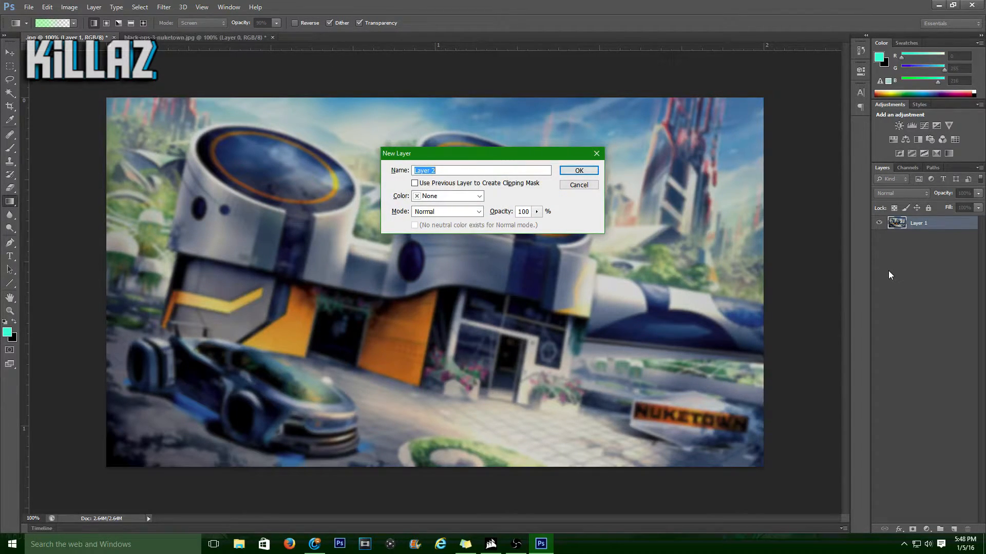
type("color layer")
key("Return")
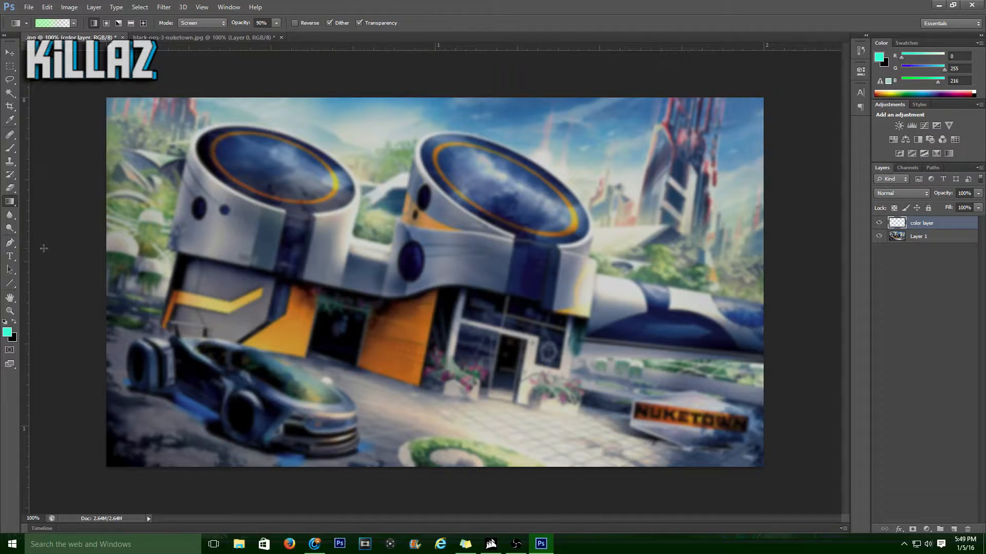
left_click(9, 202)
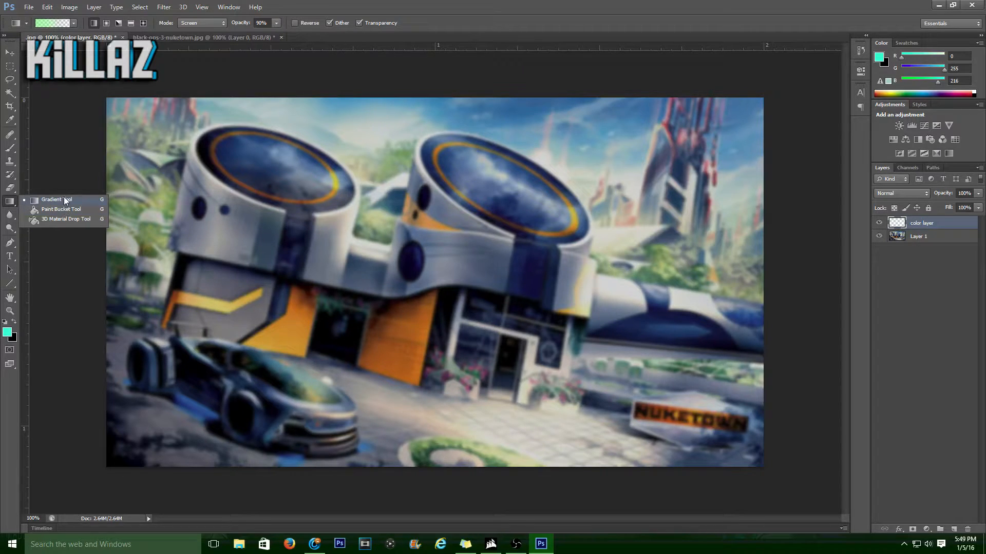
Fill the color layer with a green-to-transparent gradient running straight up from below the canvas to its top edge.
left_click(69, 24)
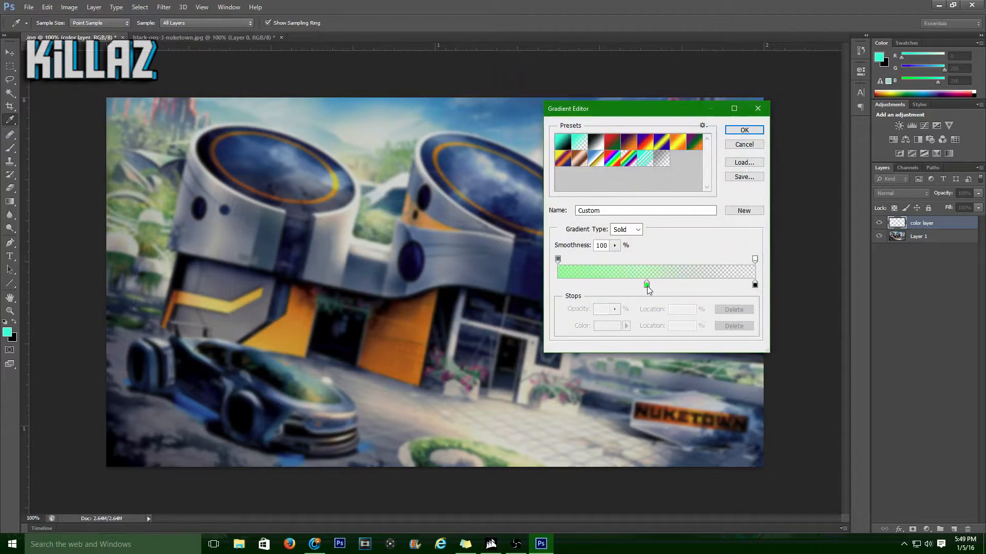
left_click(743, 130)
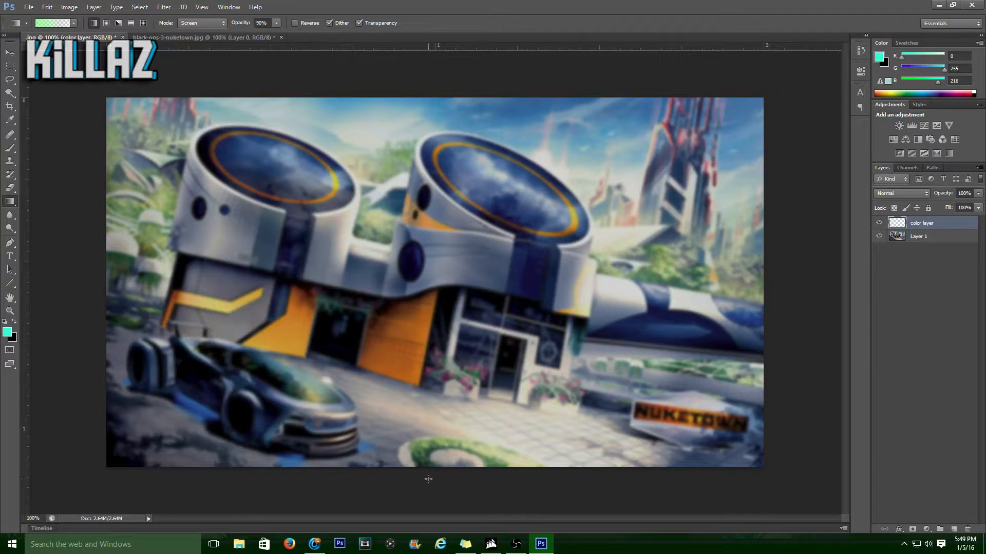
left_click_drag(428, 479, 424, 182)
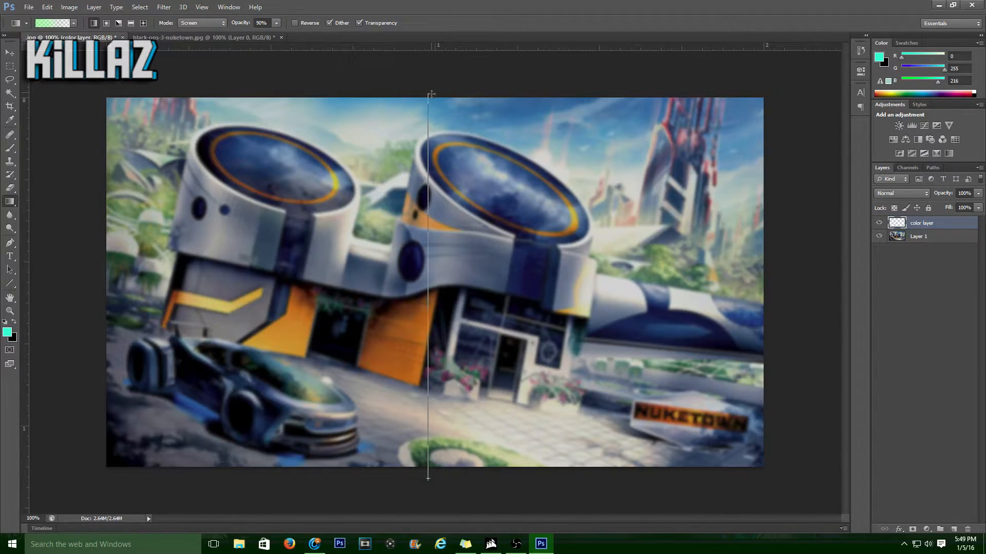
left_click_drag(431, 98, 431, 98)
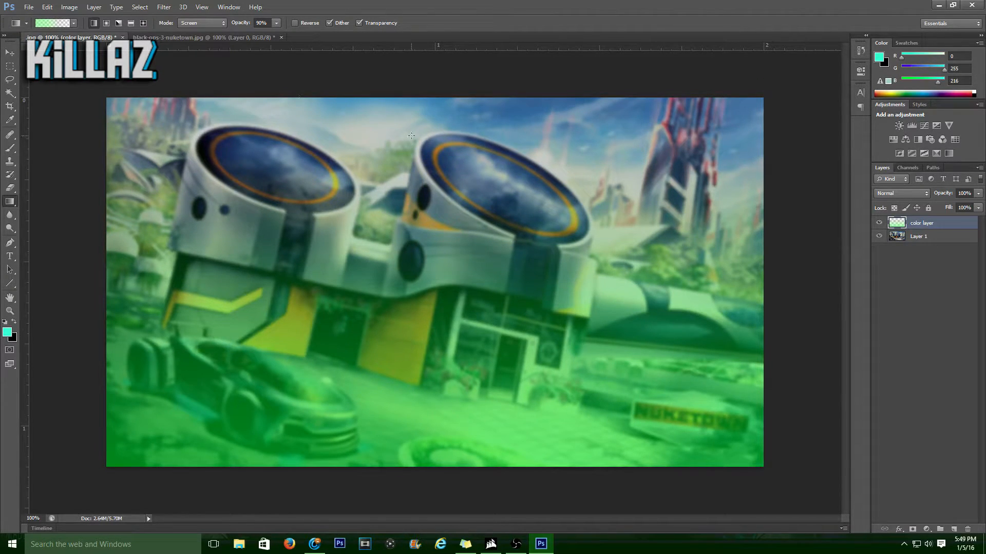
left_click(164, 7)
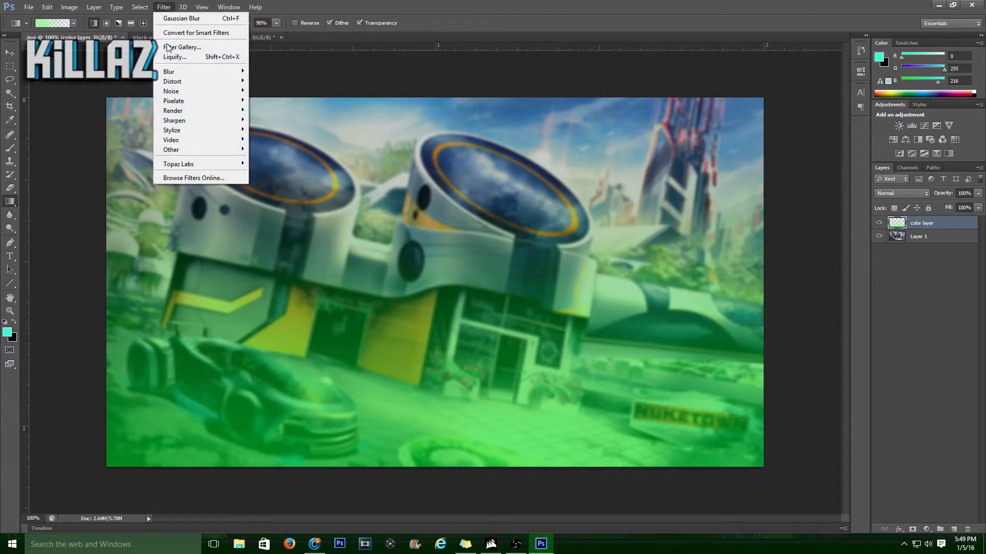
mouse_move(96, 9)
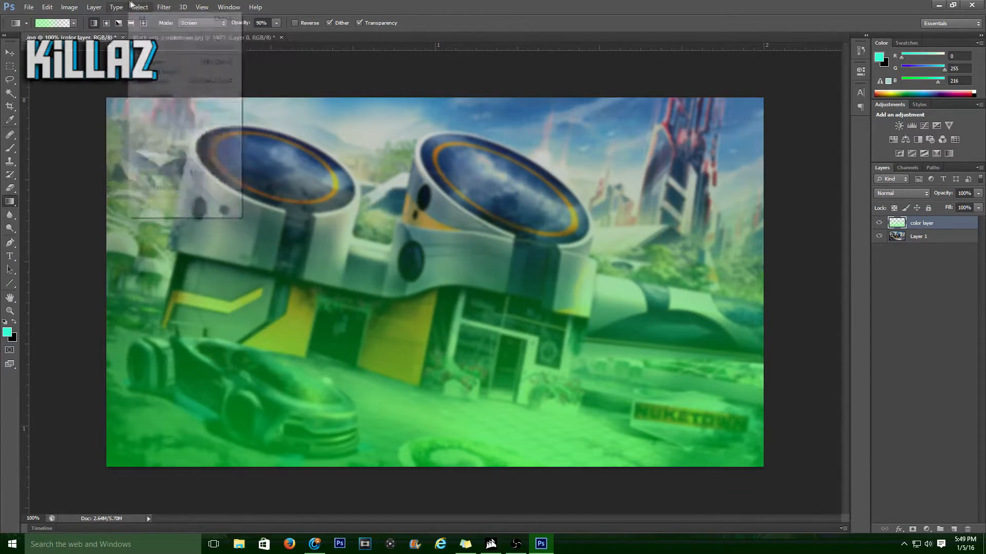
mouse_move(151, 99)
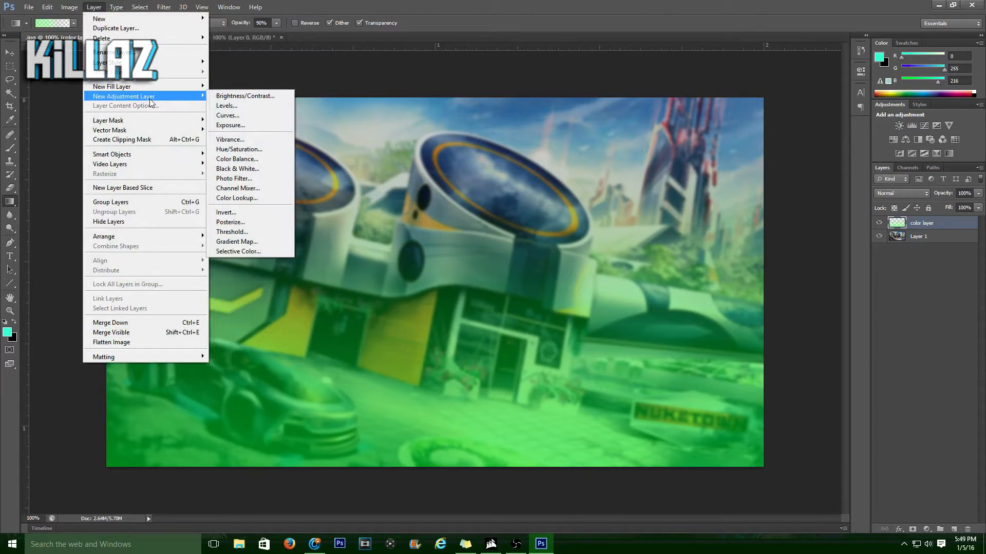
left_click(261, 170)
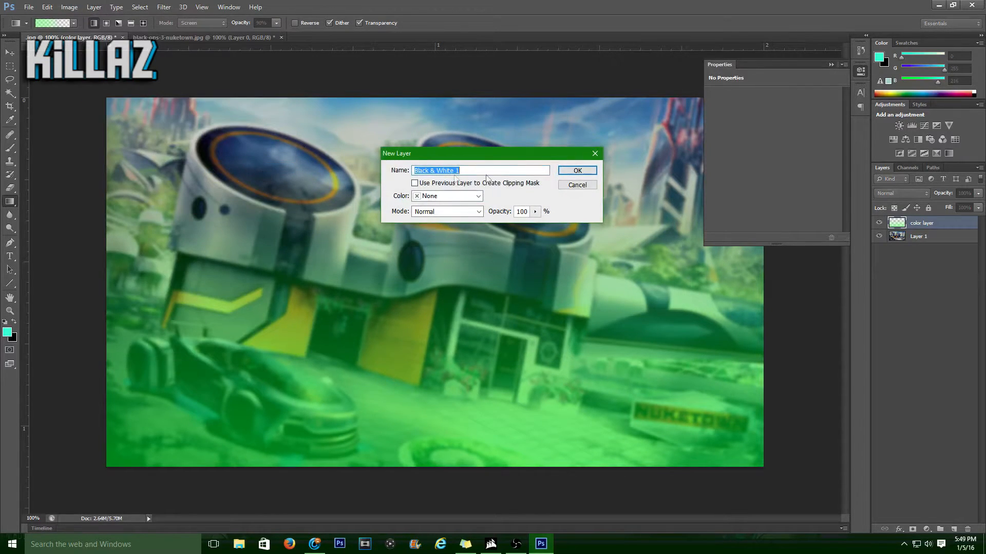
left_click(586, 186)
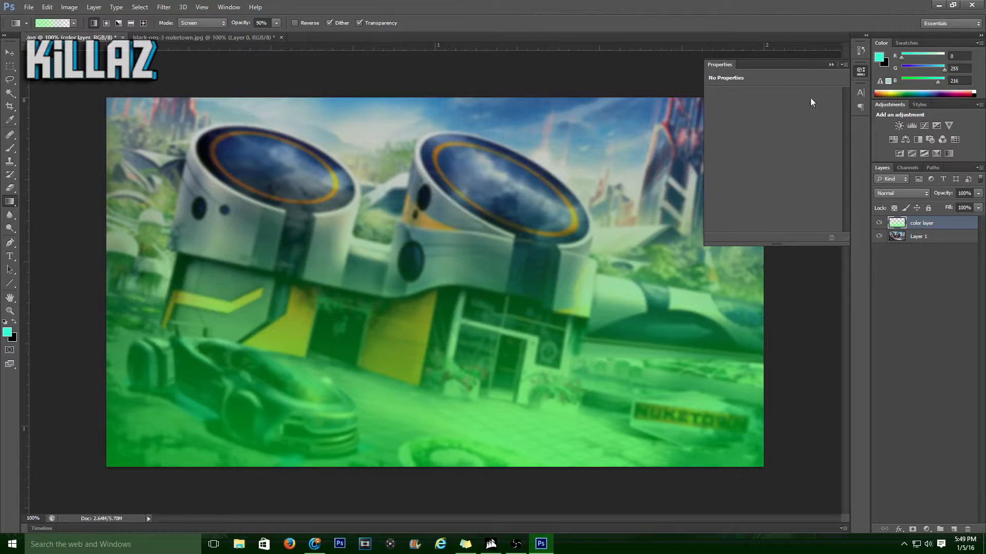
Add a Black & White adjustment layer with default settings directly above the Nuketown background layer, beneath the color layer.
left_click(935, 240)
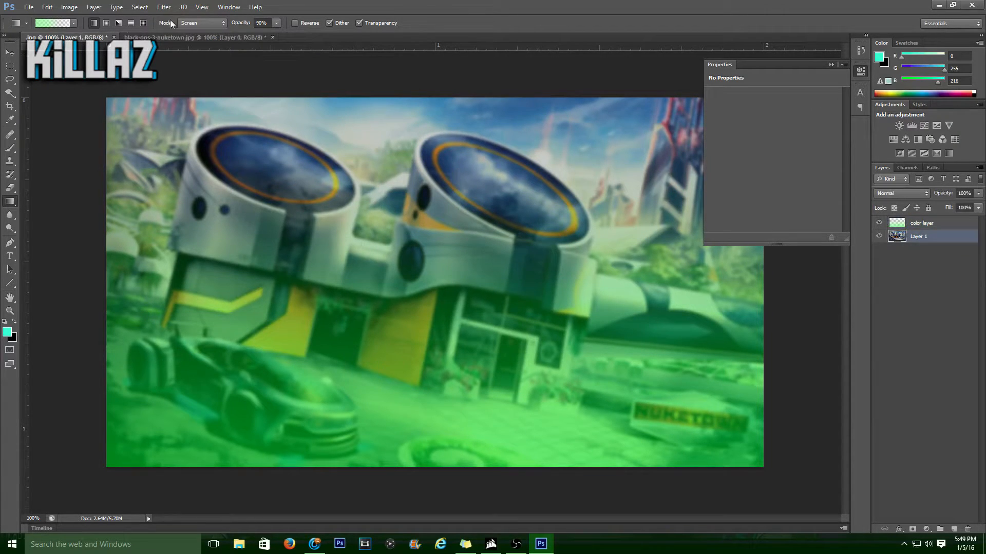
left_click(94, 7)
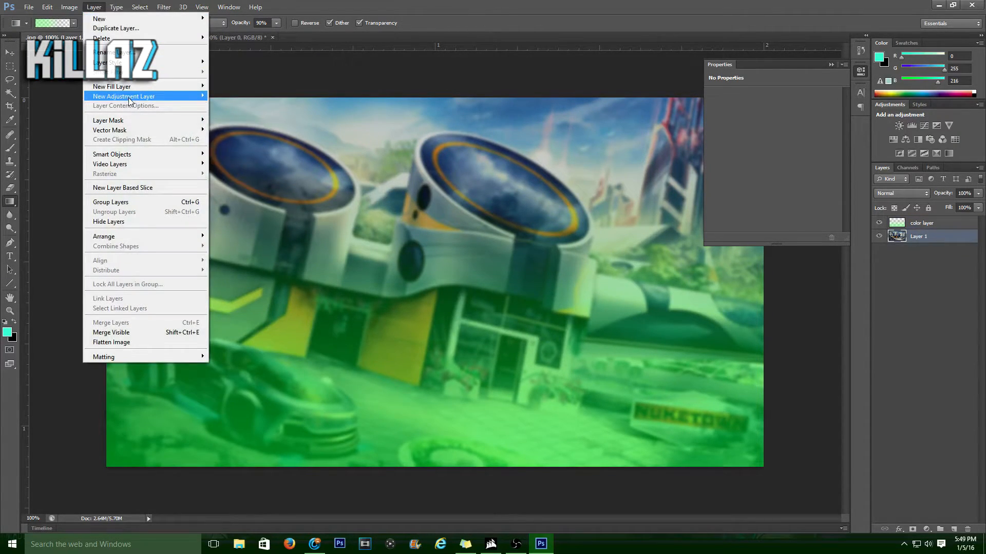
mouse_move(129, 101)
left_click(270, 170)
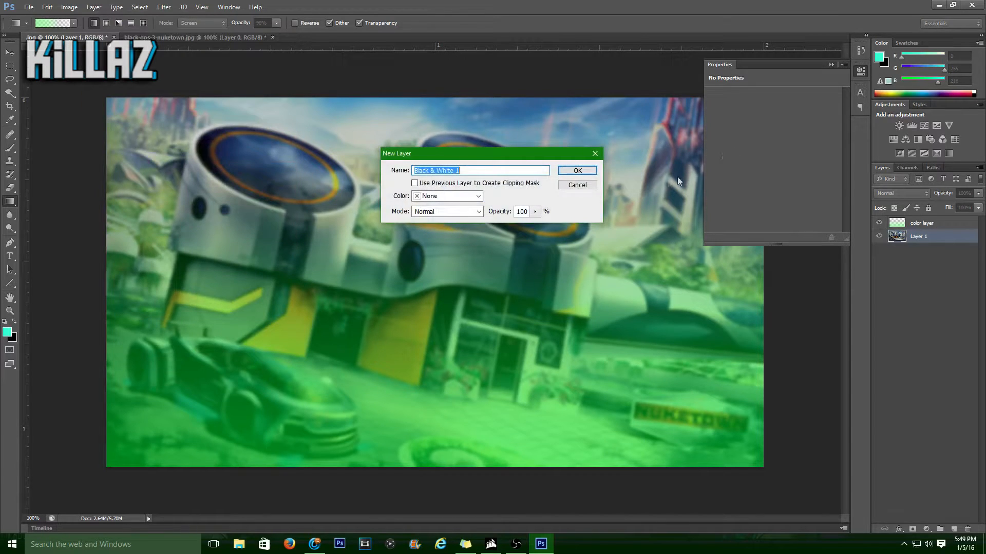
left_click(575, 170)
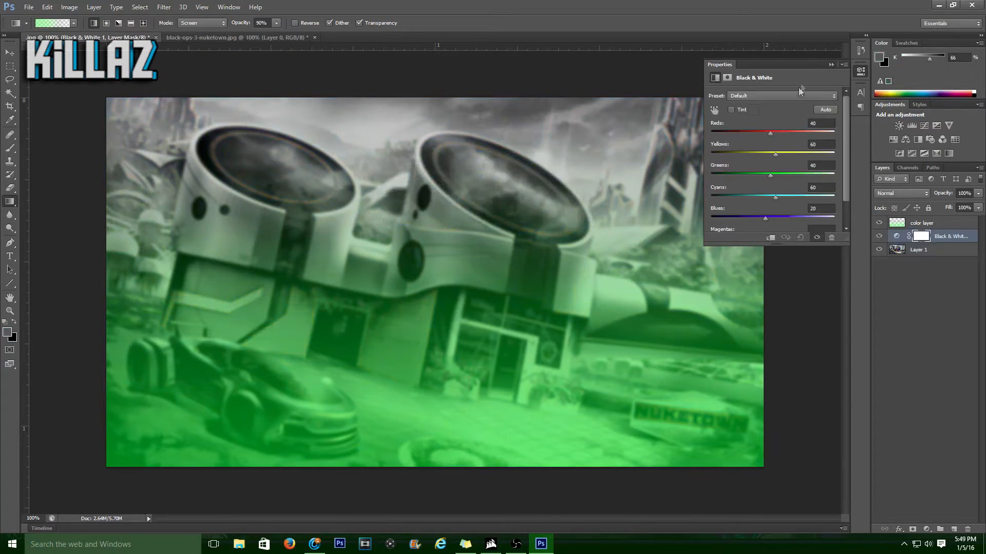
left_click(831, 65)
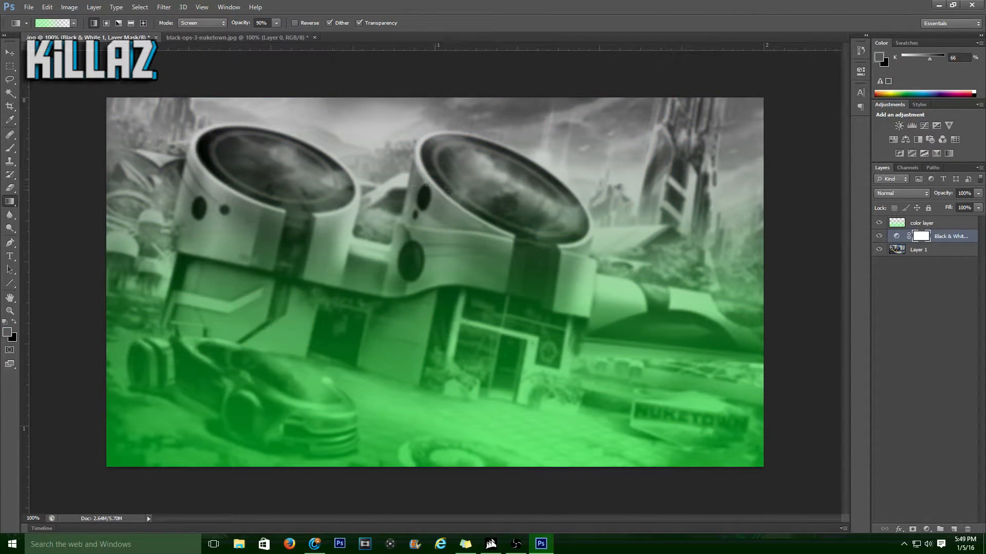
Open the Locus_BO3 image from the photos folder and move the rifle into the thumbnail document beneath the color layer.
left_click(29, 8)
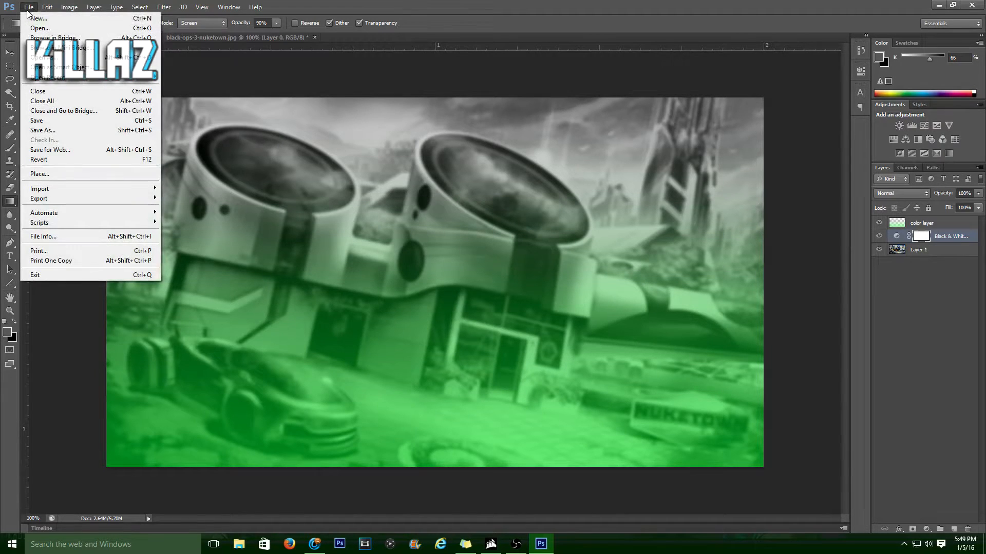
left_click(32, 29)
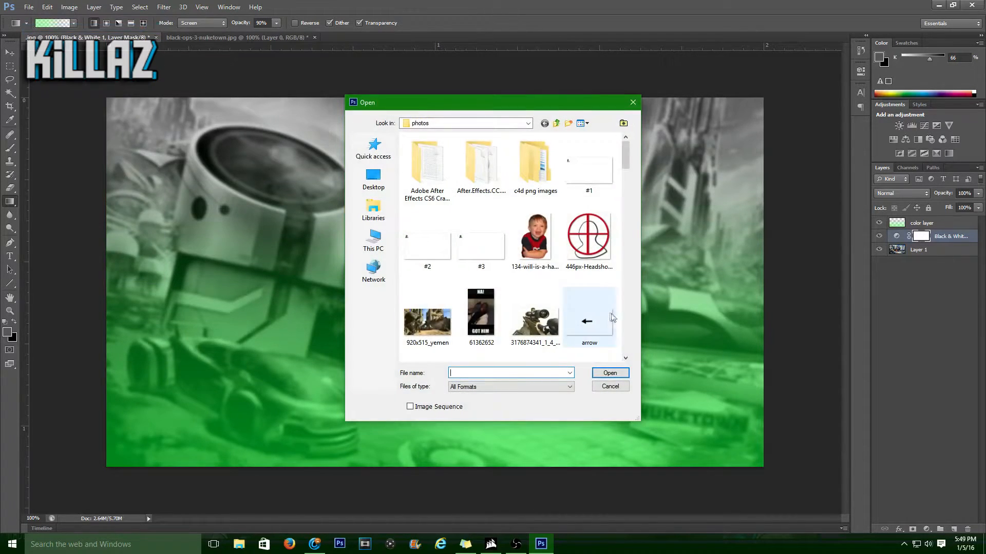
scroll(495, 207, "down", 3)
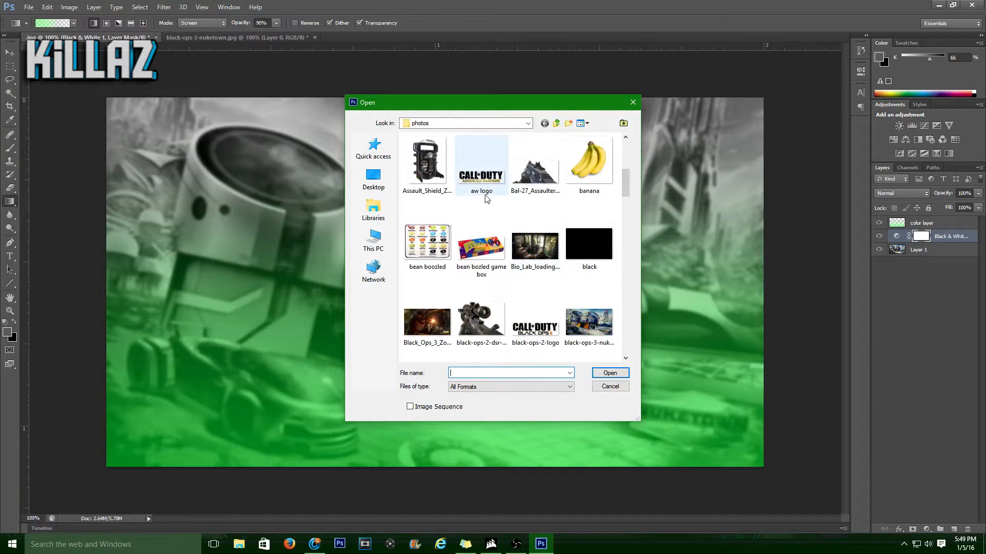
scroll(529, 282, "down", 3)
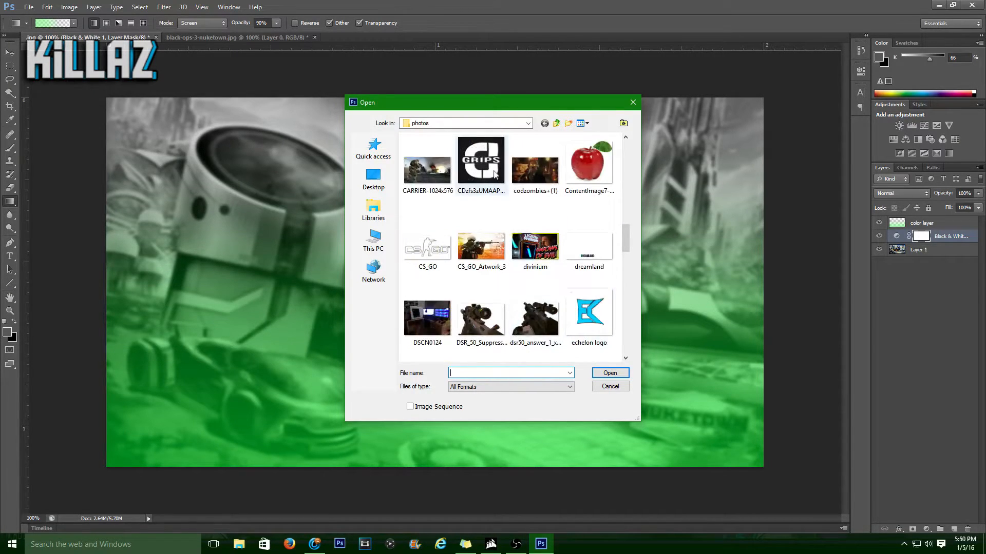
scroll(531, 205, "down", 3)
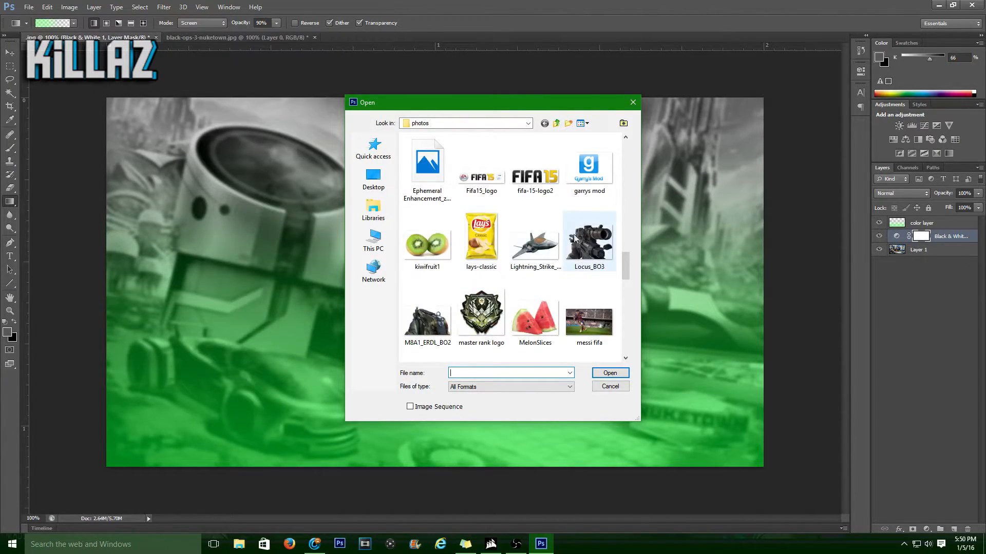
double_click(584, 251)
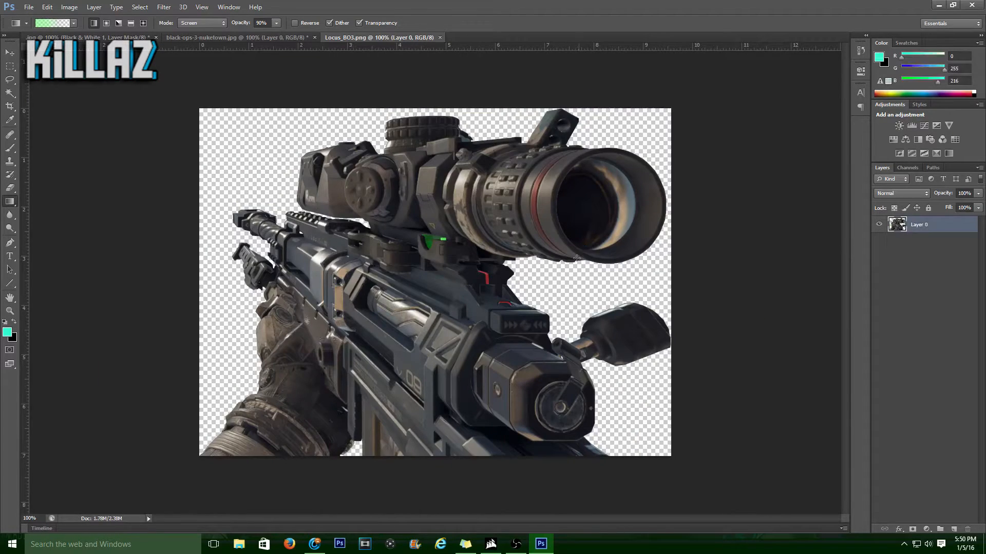
left_click(15, 53)
left_click_drag(373, 275, 461, 331)
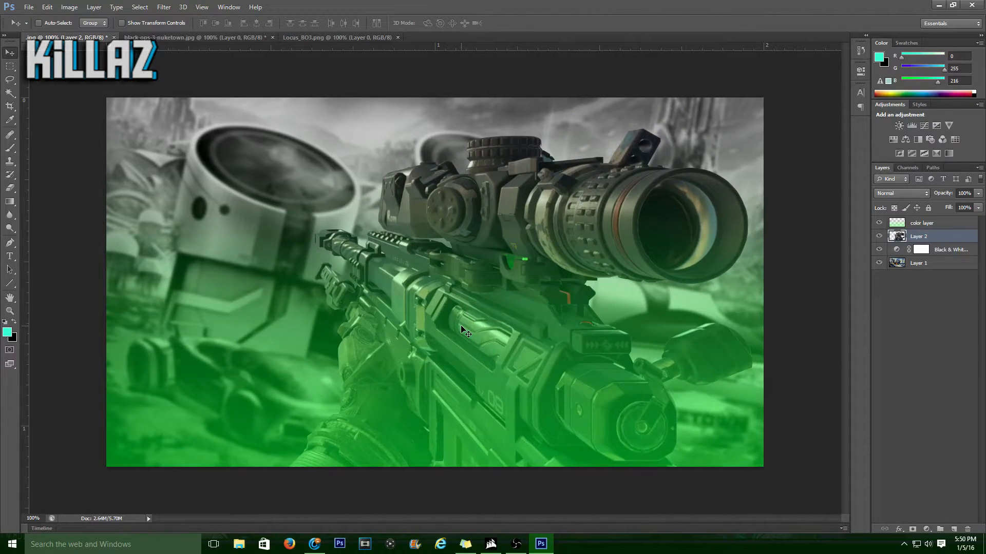
Scale the rifle to 79% width and 82.89% height, place it in the canvas's lower-right area and apply the transformation.
key("ctrl+t")
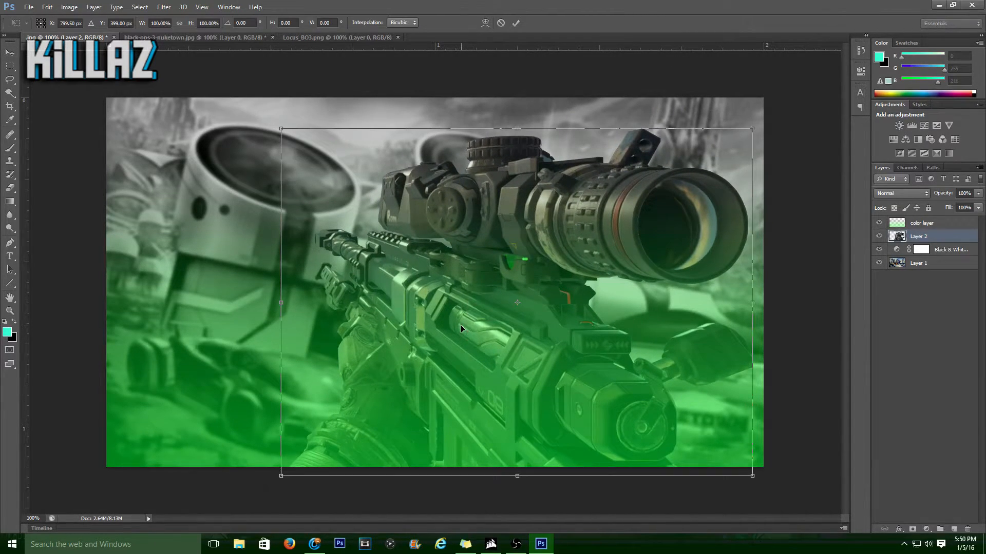
left_click_drag(277, 126, 392, 188)
left_click_drag(587, 300, 560, 320)
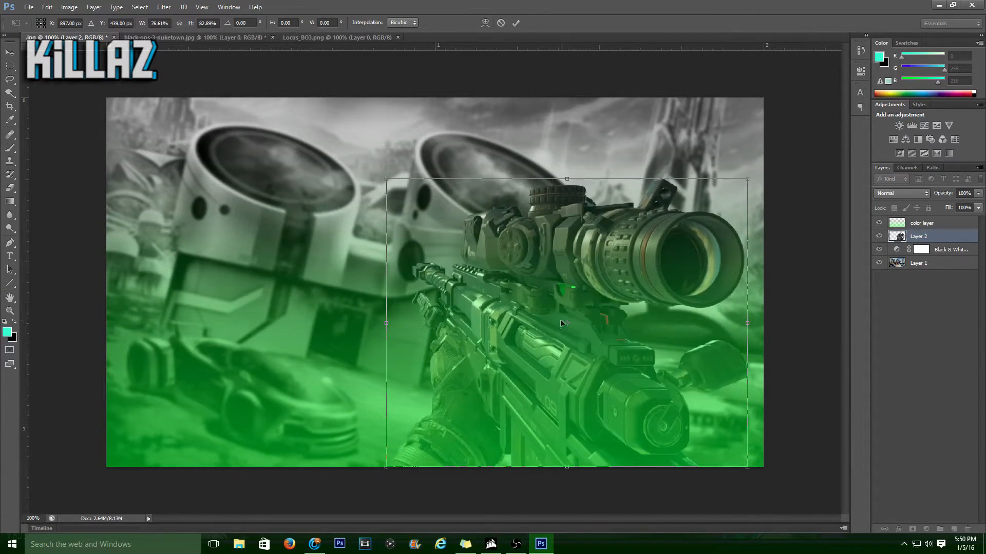
key("Right")
key("Right")
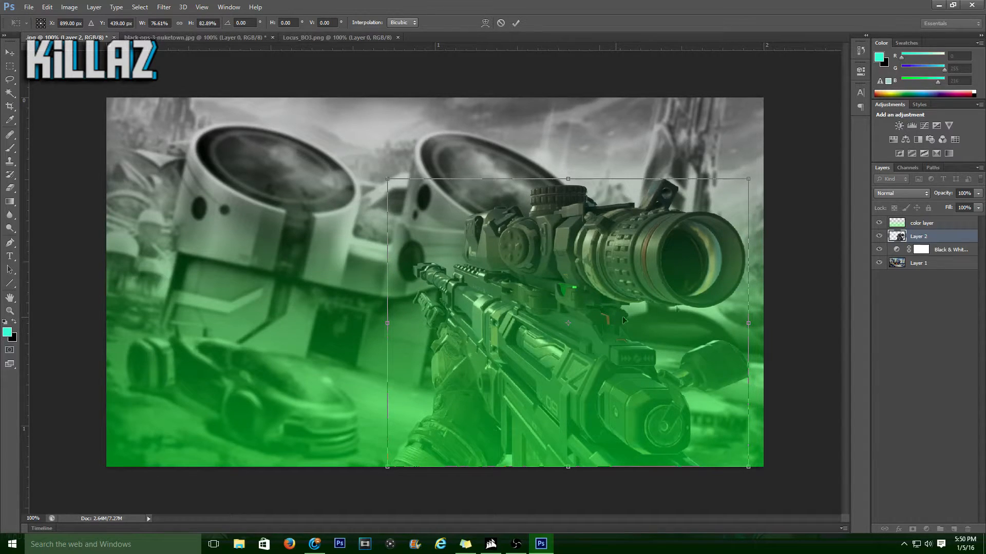
left_click_drag(390, 323, 376, 323)
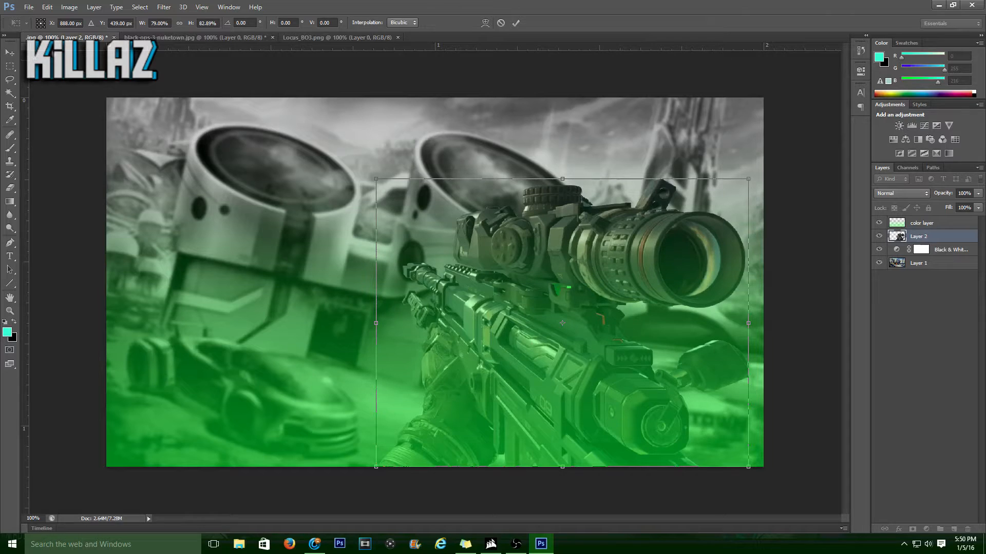
left_click(10, 53)
left_click(446, 203)
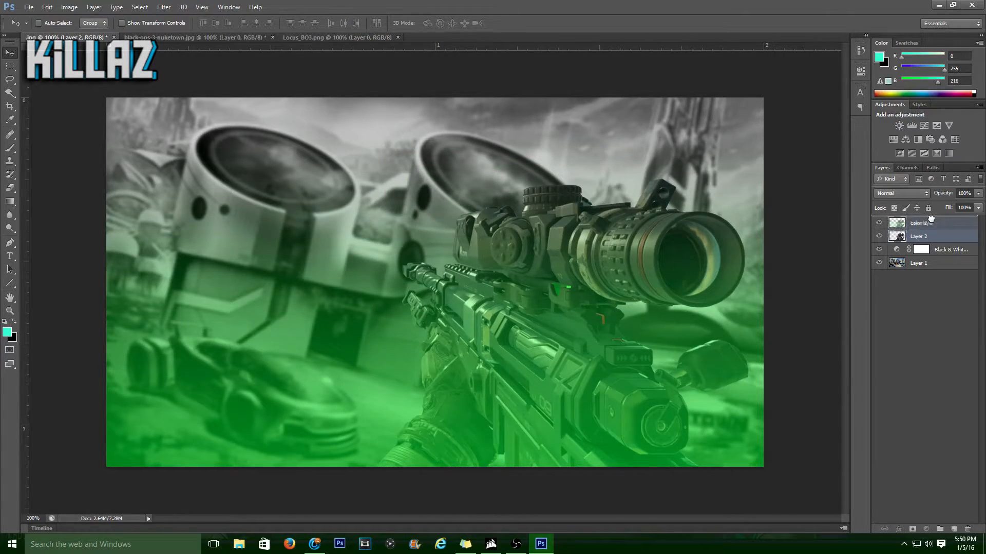
Enable the Stroke, Drop Shadow and Inner Glow layer styles on the rifle layer, leaving Outer Glow off.
double_click(944, 240)
left_click(459, 250)
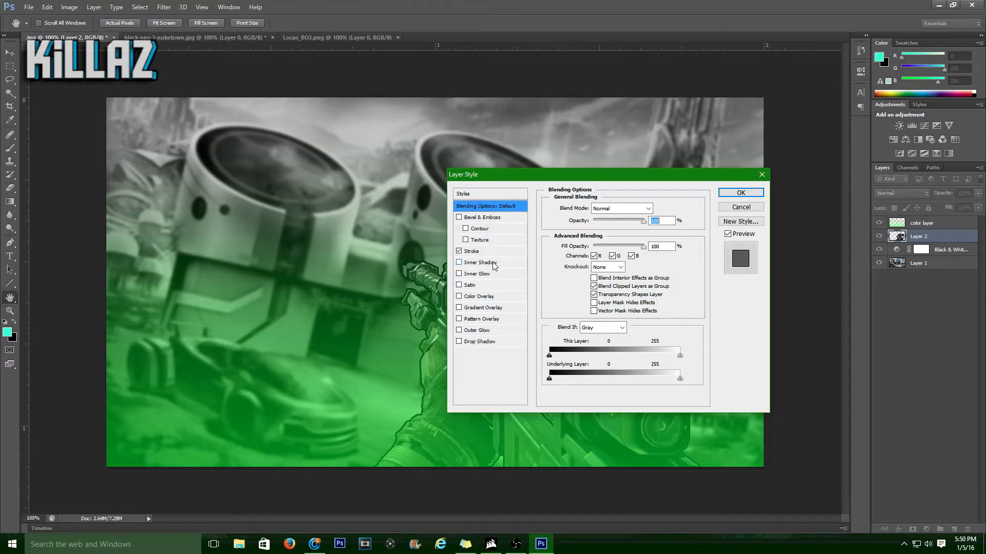
left_click(484, 342)
left_click(476, 331)
left_click(459, 330)
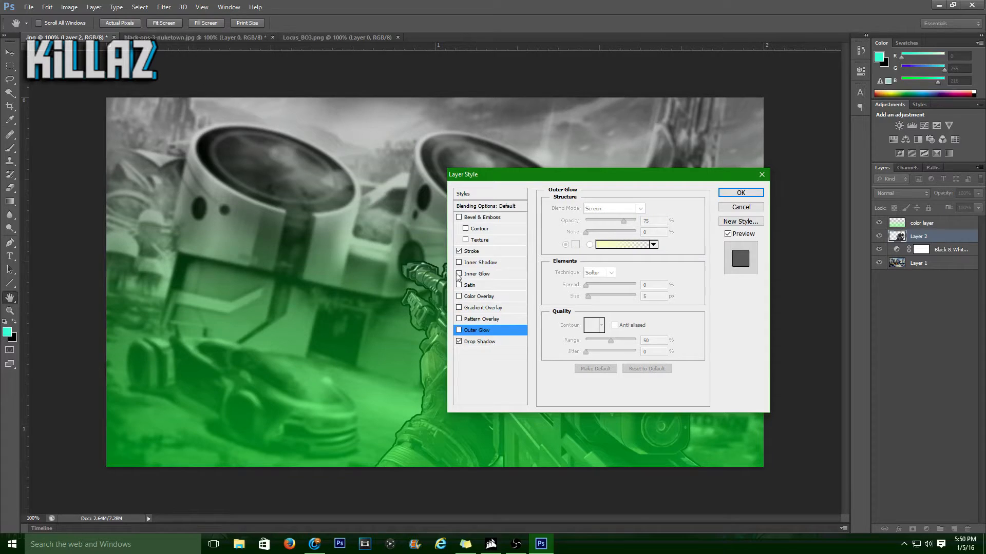
left_click(509, 274)
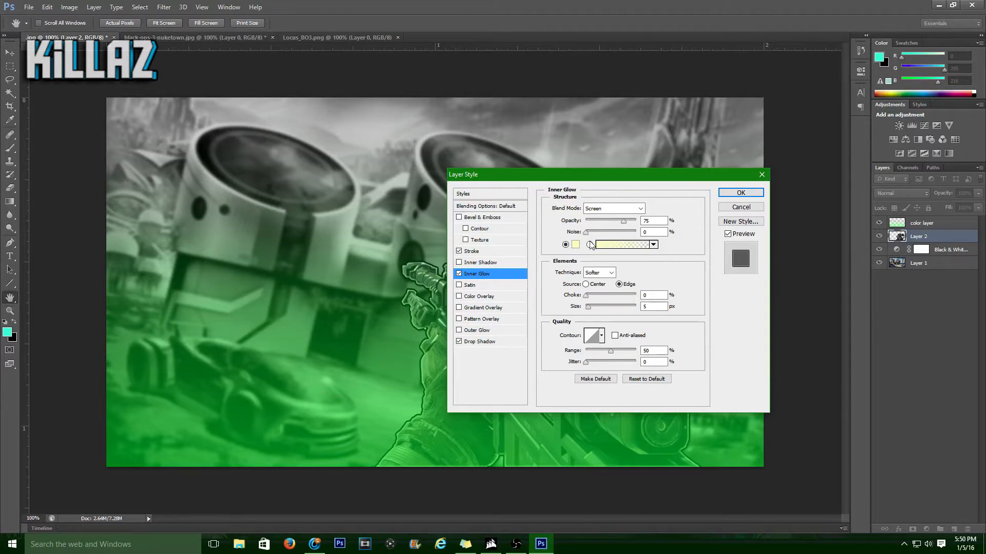
Set the rifle's inner glow color to cyan 00f6ff, increase the glow size and apply the layer styles.
left_click(575, 245)
left_click_drag(767, 252, 765, 224)
left_click_drag(743, 177, 774, 129)
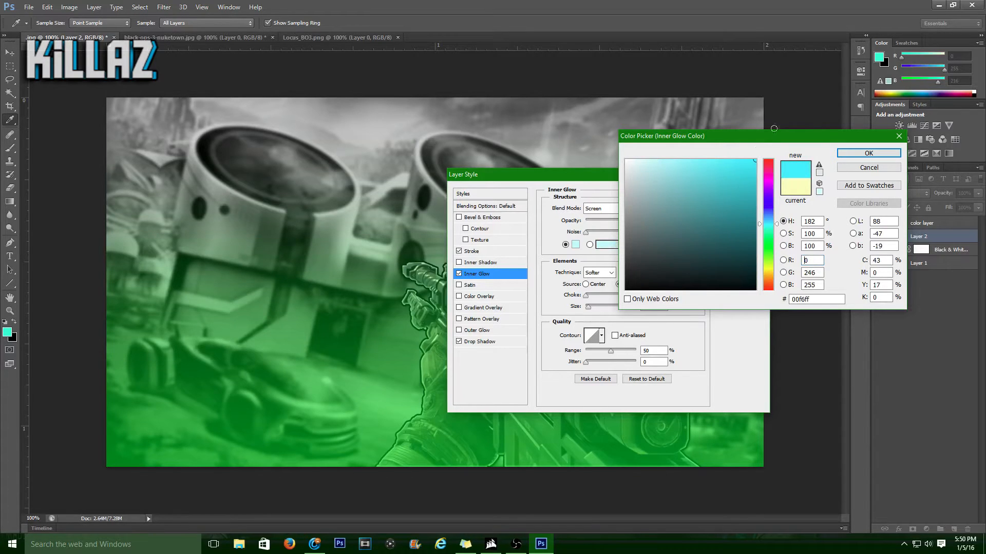
left_click(861, 151)
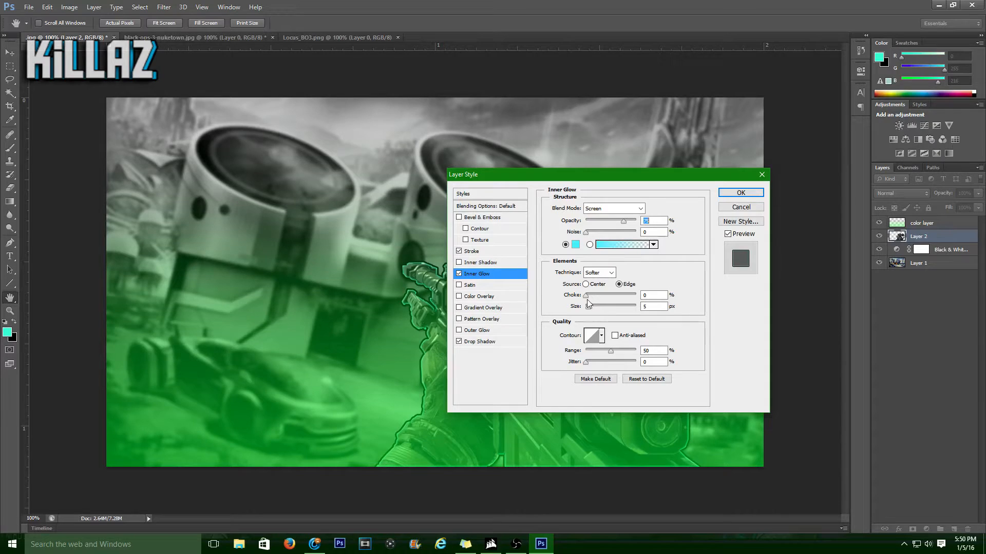
left_click_drag(589, 308, 593, 307)
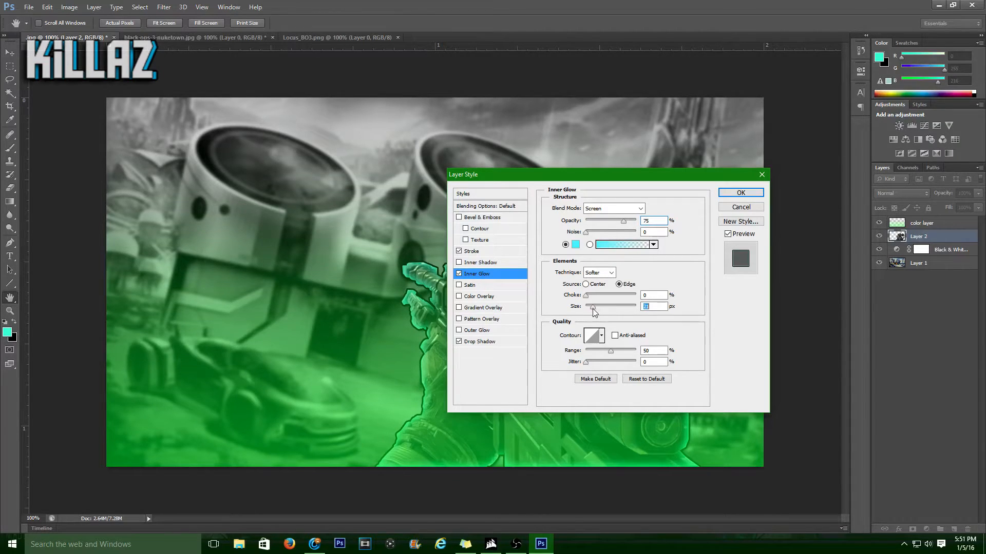
left_click(740, 192)
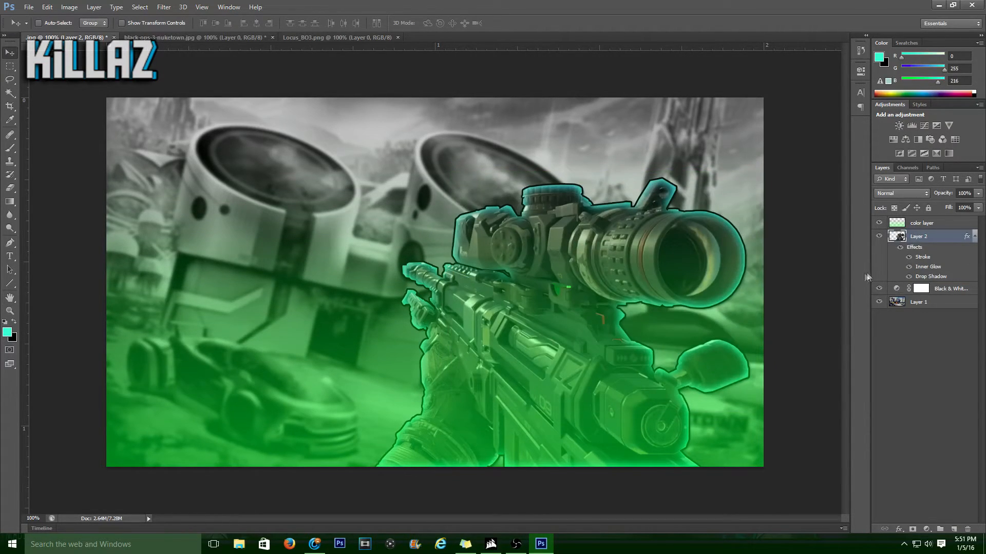
Try the rifle layer above the color layer, and return the color layer to the top of the stack.
left_click_drag(918, 241, 924, 221)
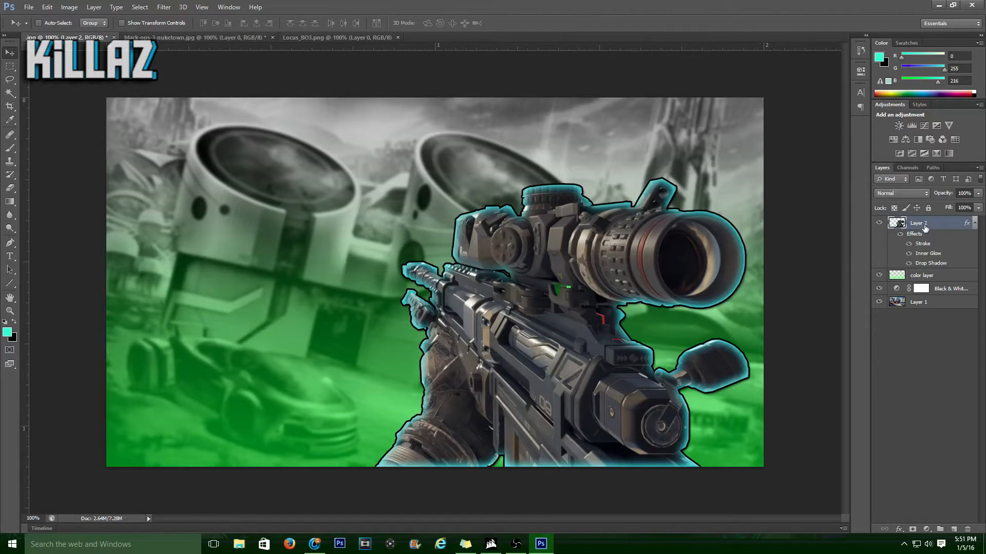
mouse_move(938, 224)
left_mouse_down()
mouse_move(939, 270)
mouse_move(927, 223)
left_mouse_up()
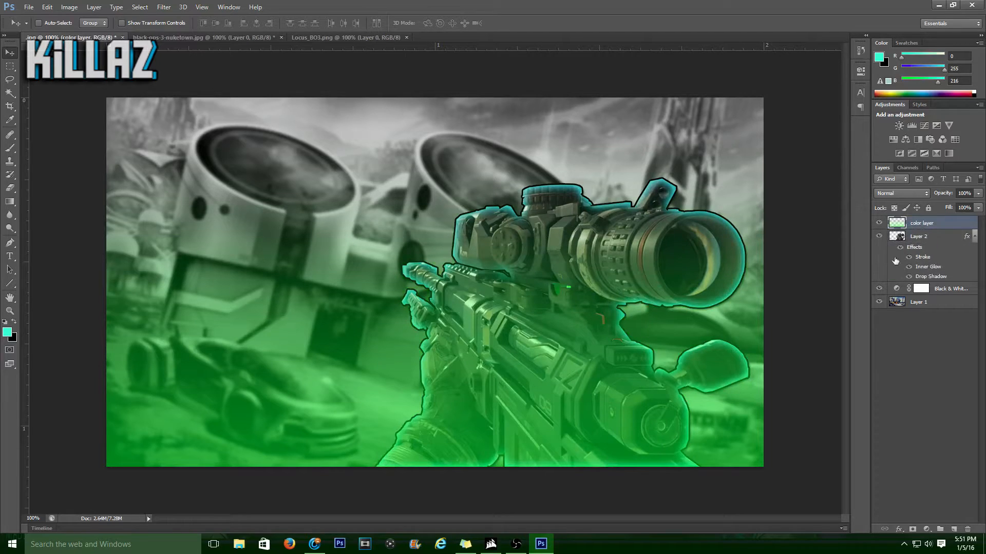
Change the rifle layer's inner glow color to green 00ff0c and apply the layer style.
double_click(966, 236)
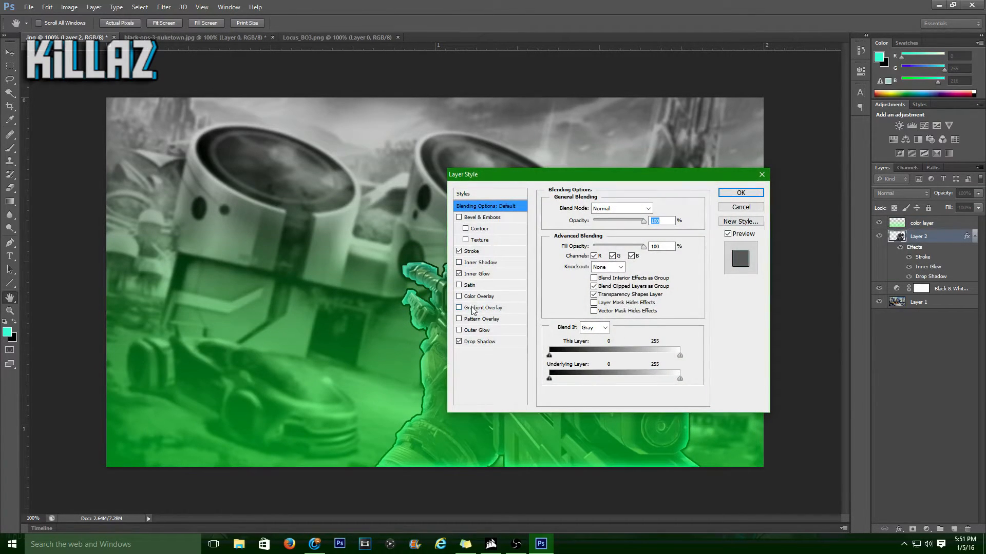
left_click(482, 253)
left_click(507, 274)
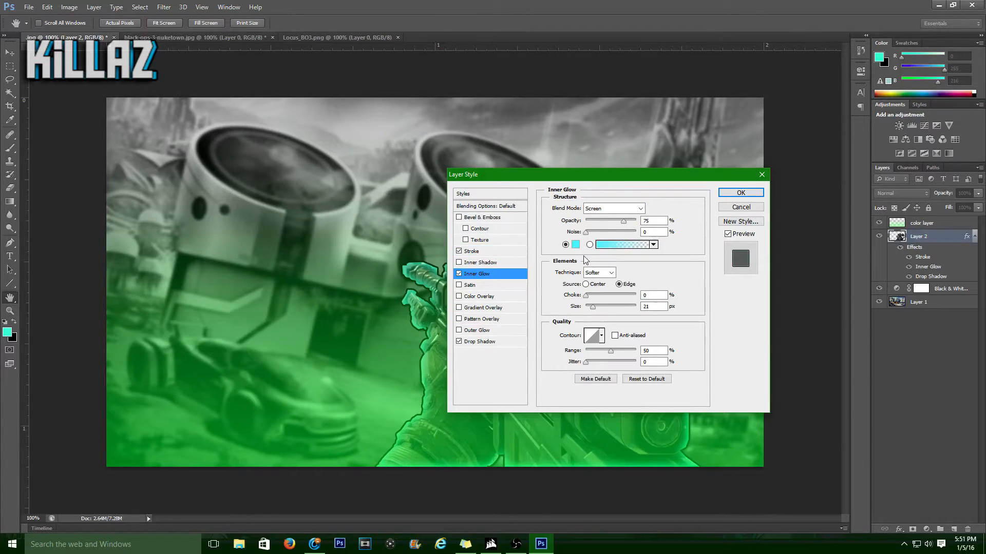
left_click(575, 244)
left_click(764, 245)
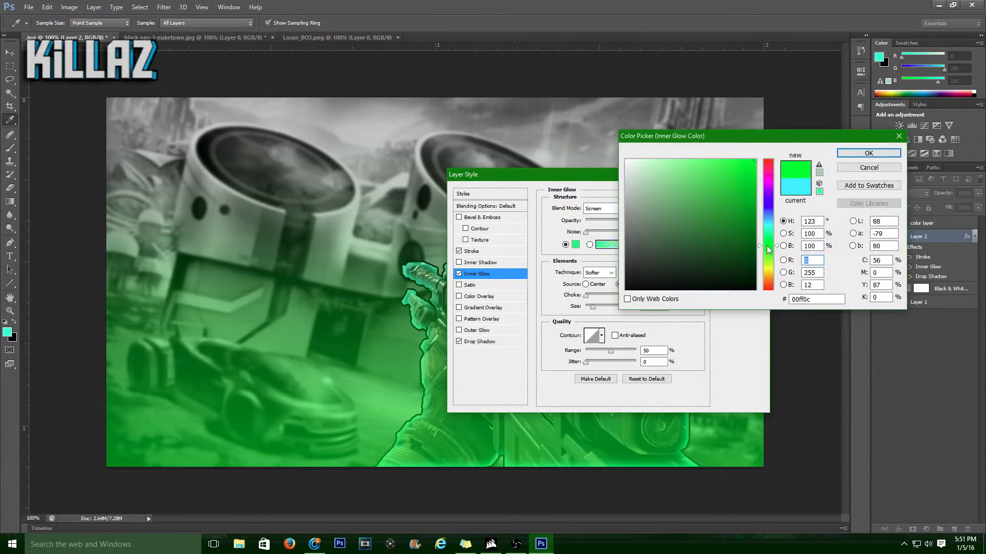
left_click(892, 155)
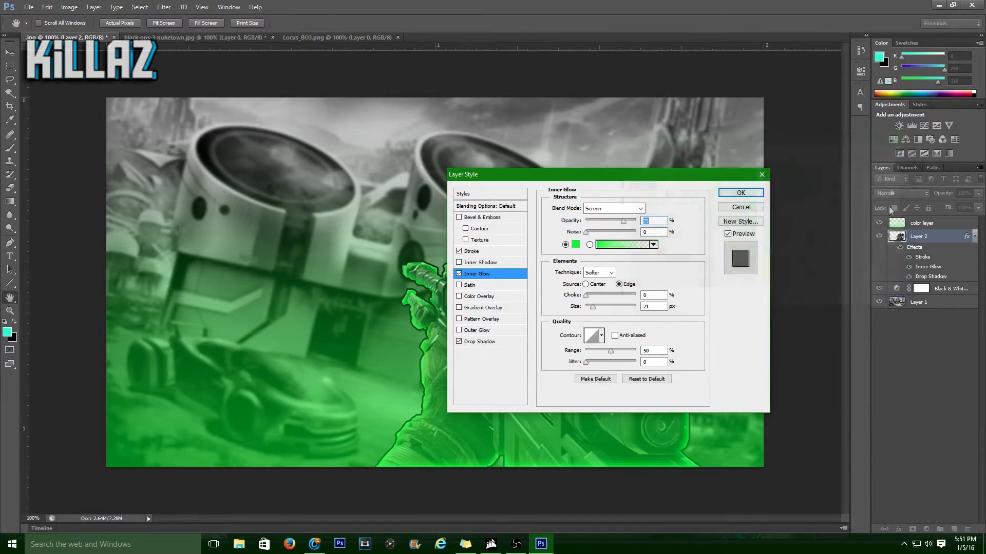
left_click(741, 191)
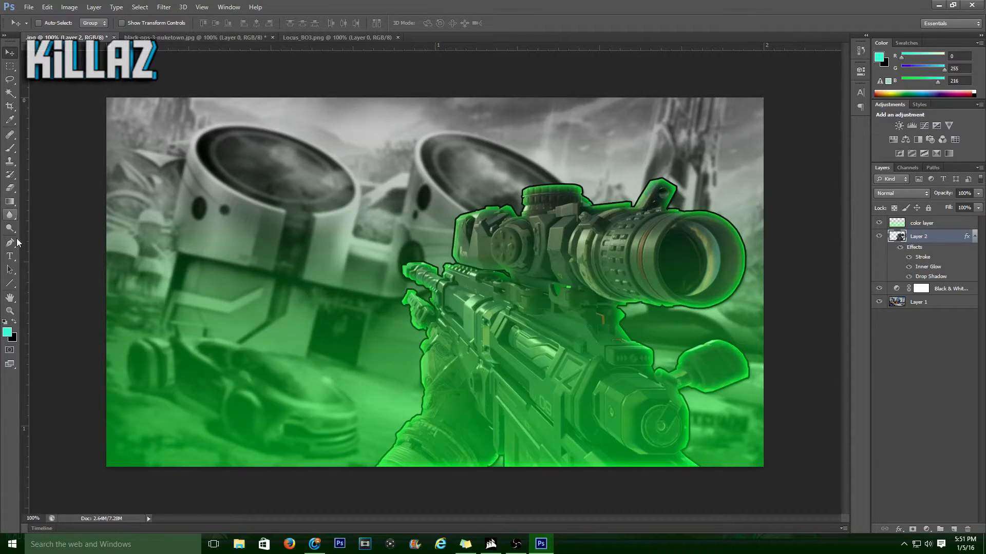
Choose the Brush tool with white as the foreground color and create a new layer named brushes above the rifle layer.
left_click(10, 149)
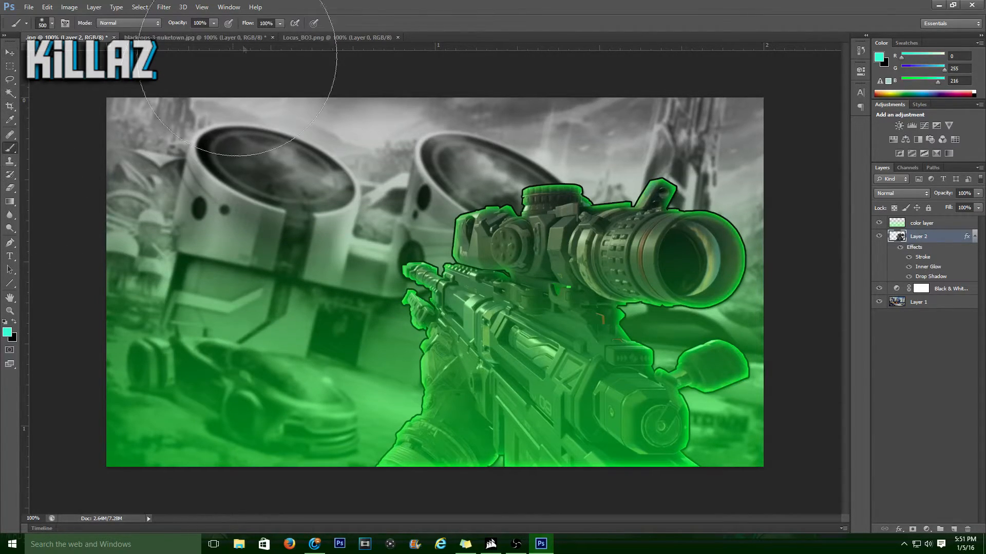
left_click(51, 23)
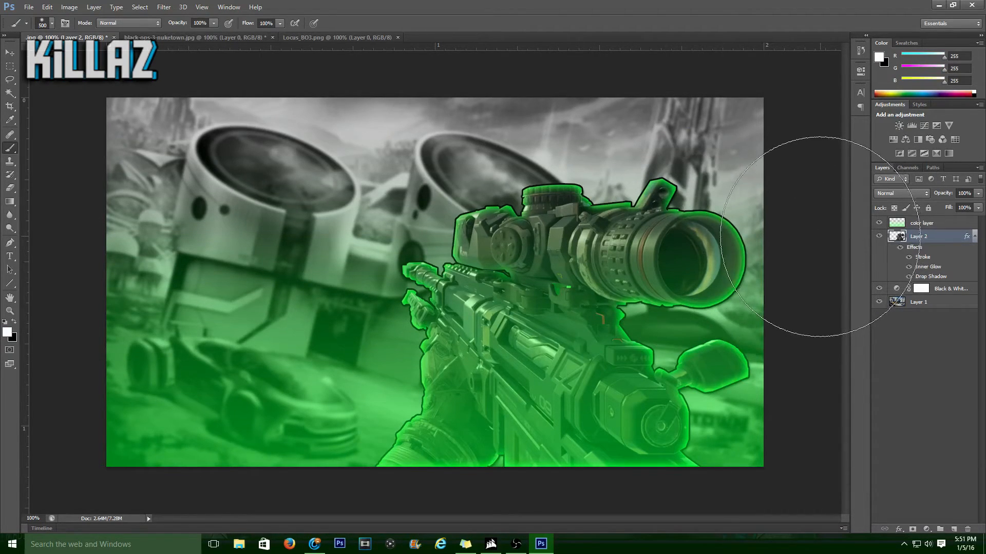
key("ctrl+shift+n")
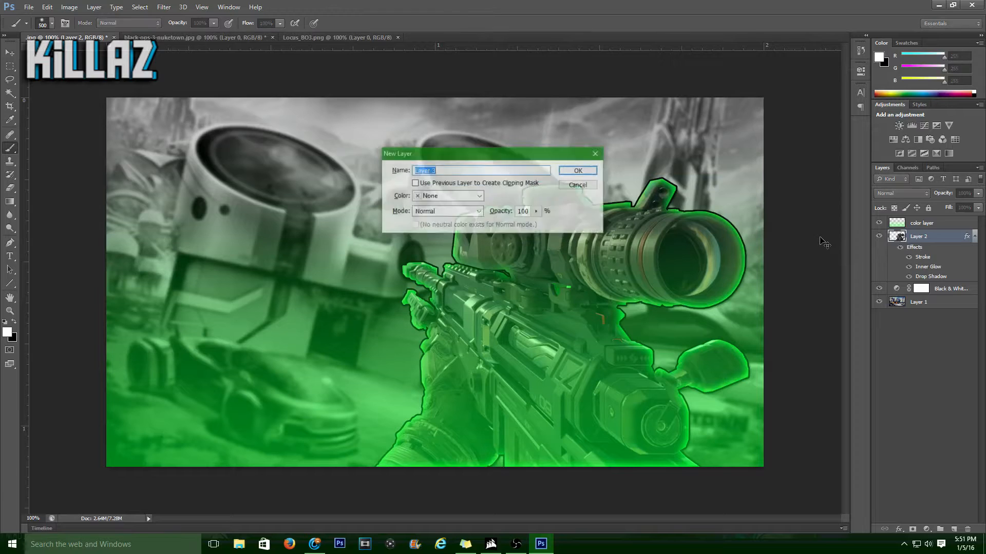
type("brushes")
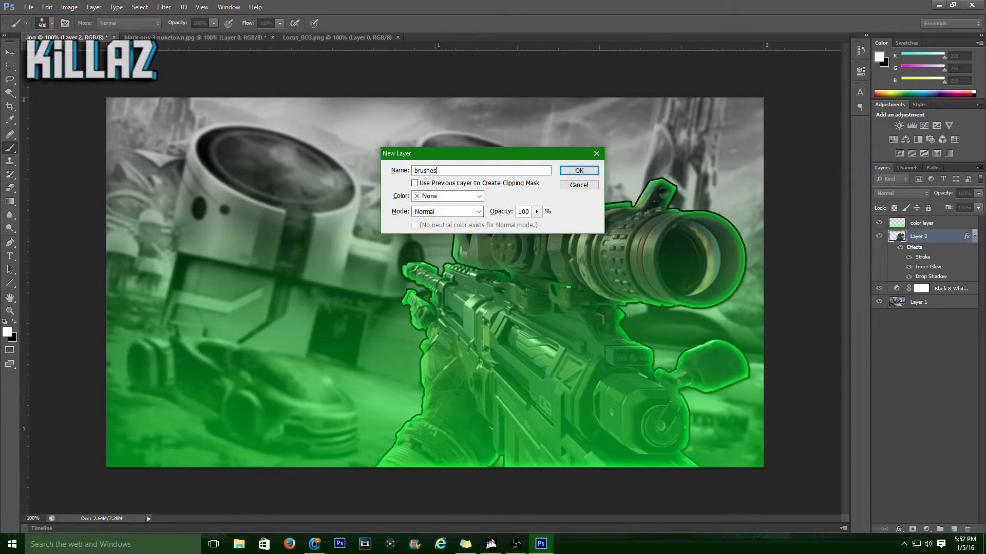
key("Return")
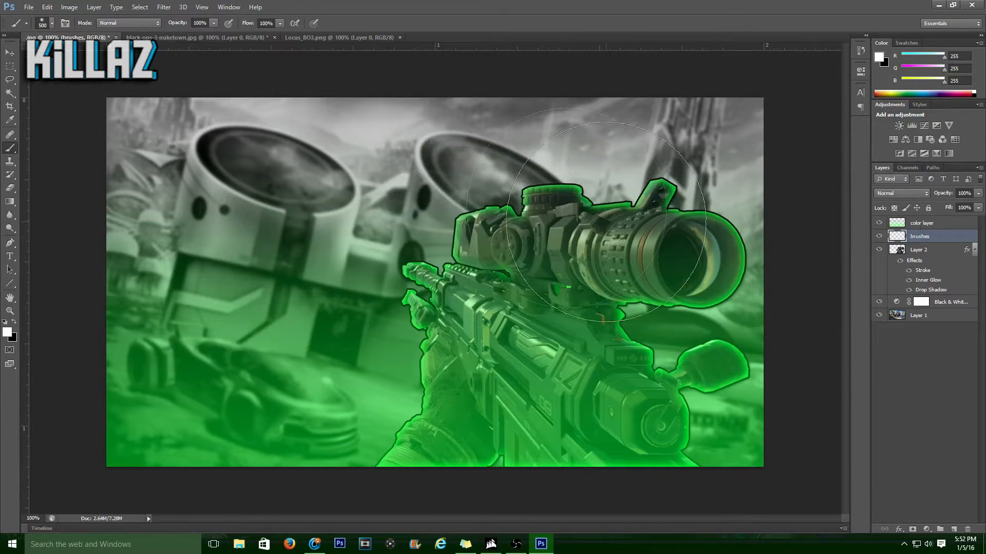
Paint a soft white light with two dabs of the 500 px brush just above the canvas's top edge.
left_click(403, 55)
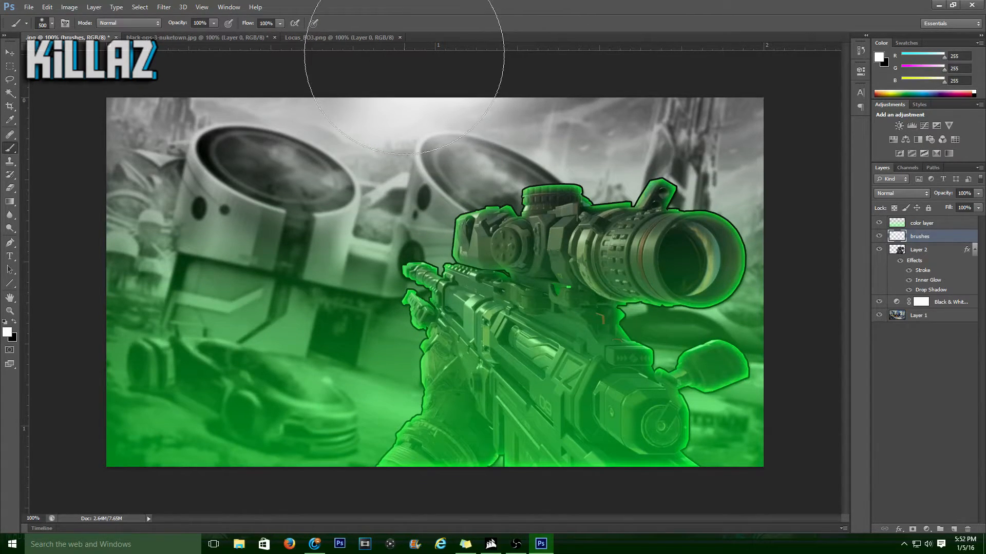
left_click(464, 54)
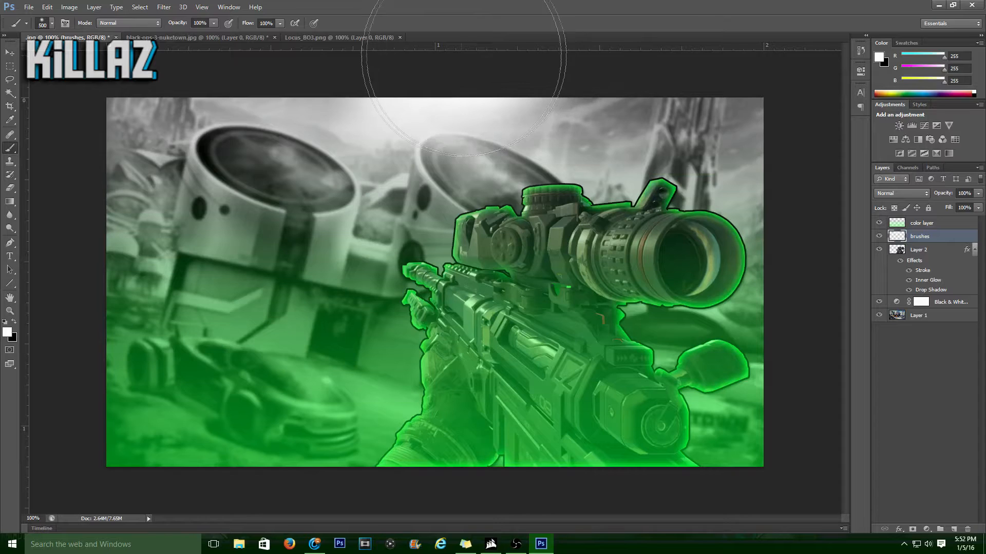
left_click(10, 53)
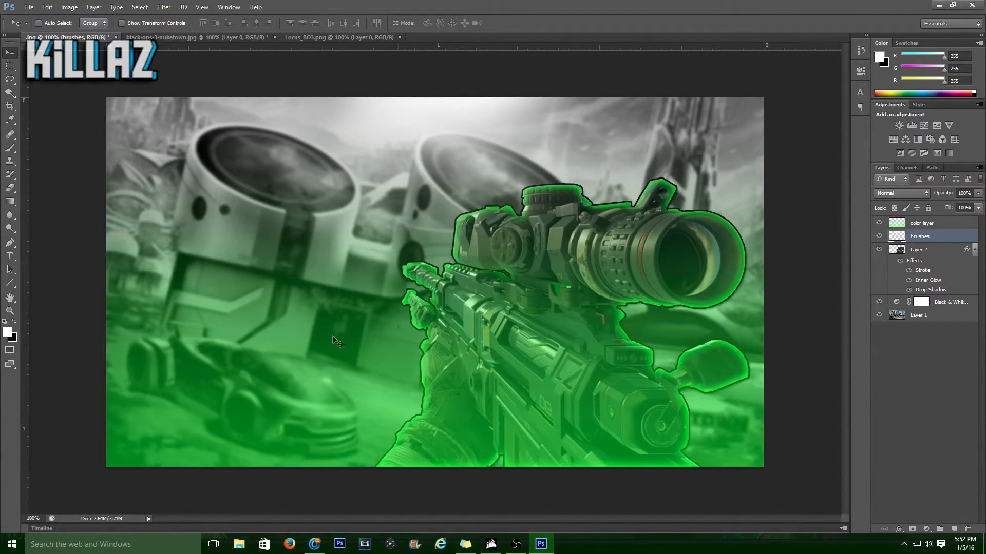
Add the text THUMBNAIL in 6 pt Aldo the Apache on the left side of the canvas.
left_click(11, 257)
left_click(134, 213)
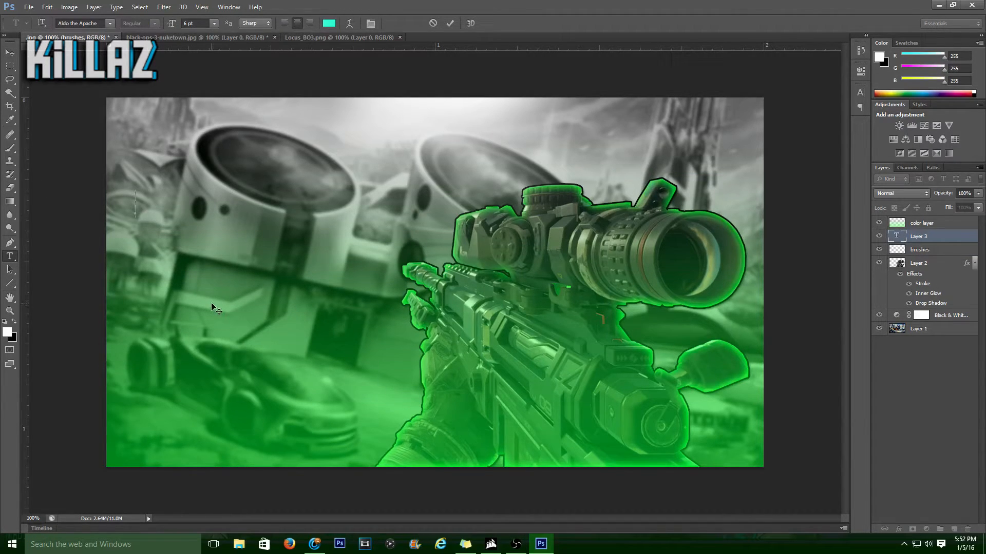
type("THU")
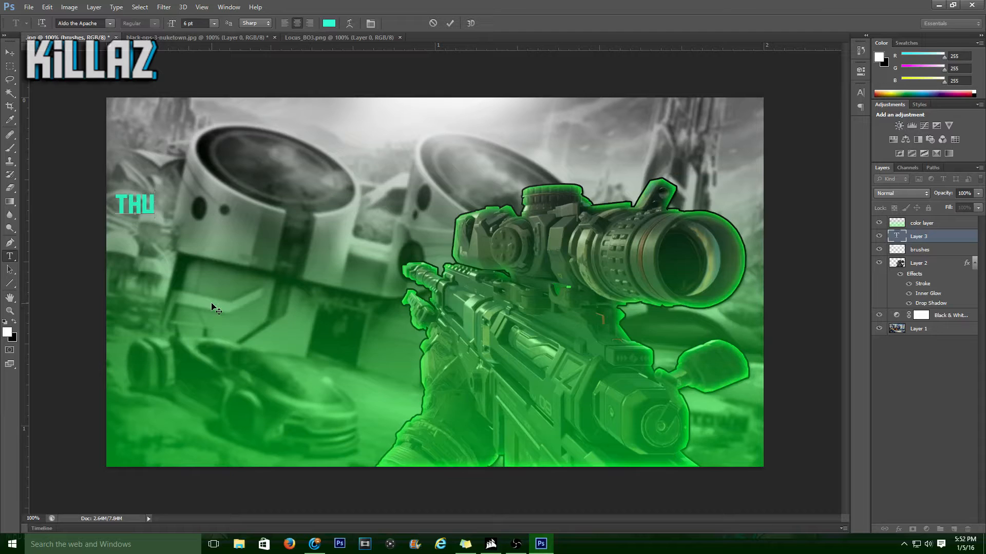
type("M")
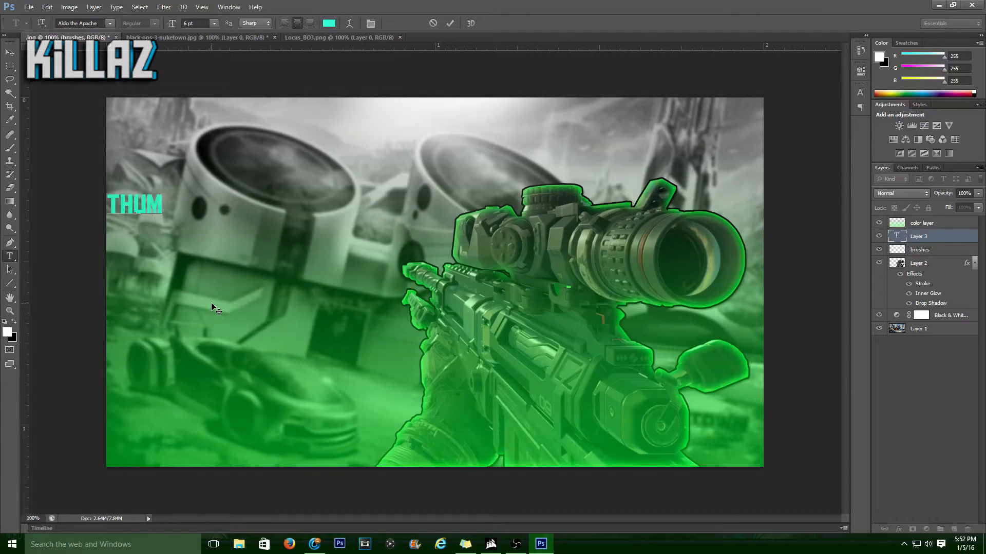
type("BA")
key("BackSpace")
type("N")
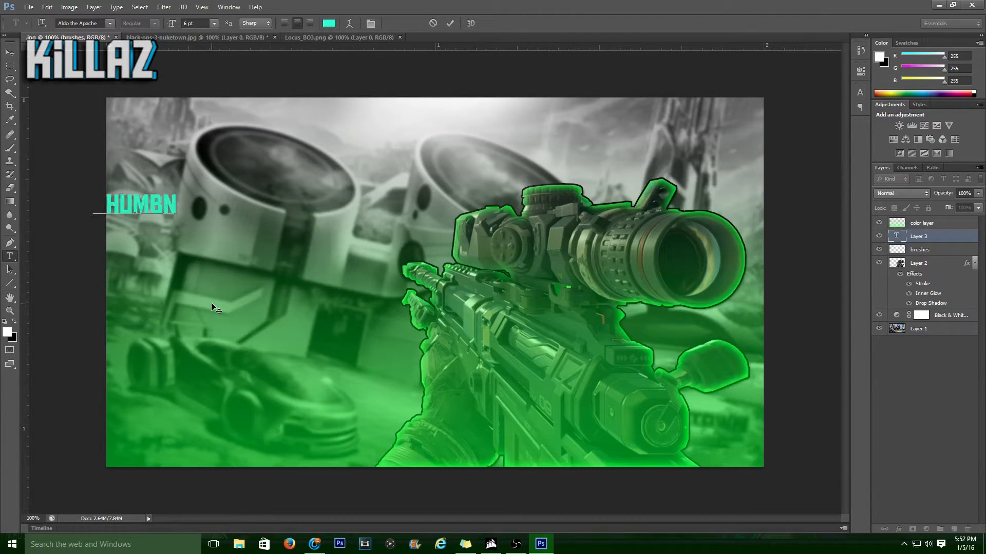
type("AIL")
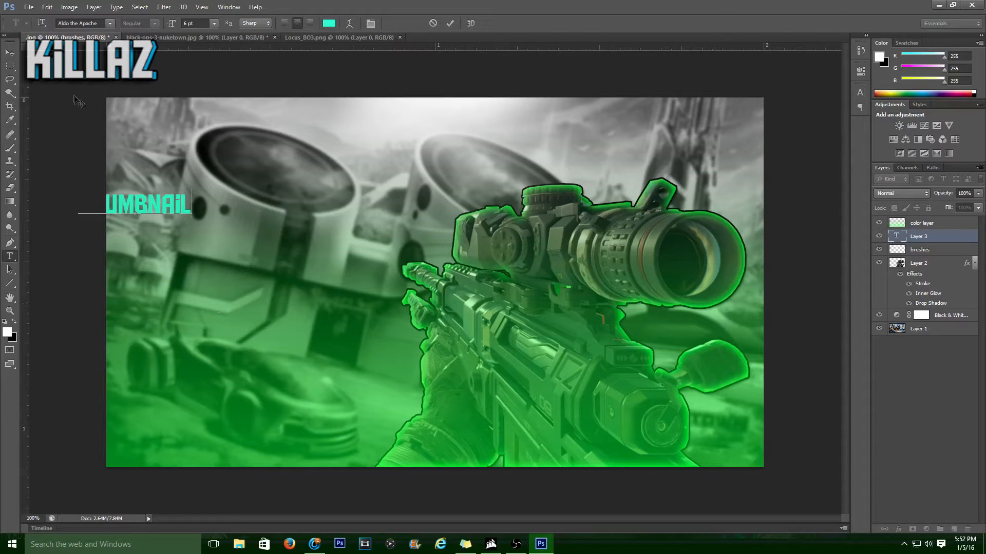
left_click(10, 52)
Move the THUMBNAIL text left of the rifle and scale it to 219.64% width and 272.86% height, applying the transformation.
left_click_drag(167, 210, 298, 216)
key("ctrl+t")
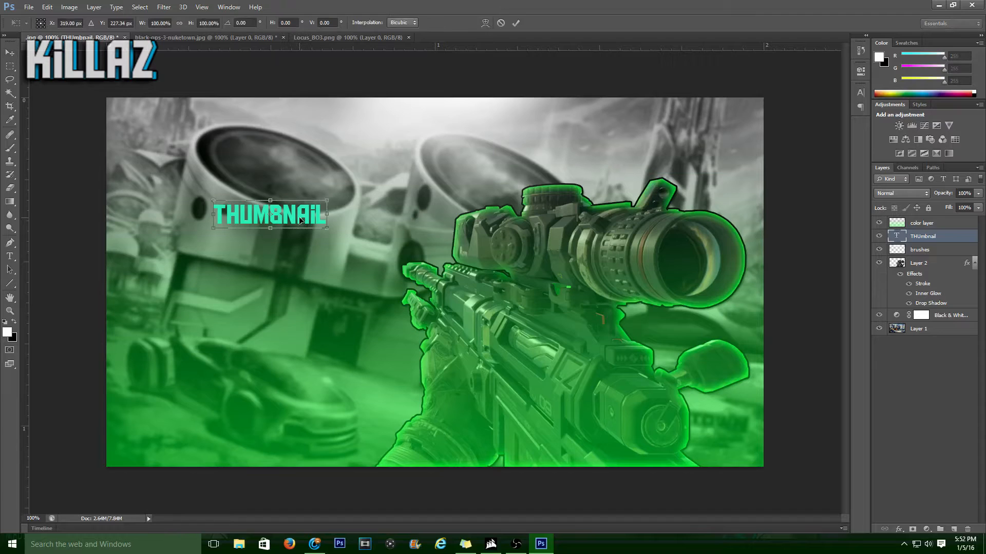
left_click_drag(213, 200, 170, 169)
left_click_drag(331, 199, 381, 200)
left_click_drag(278, 229, 277, 247)
left_click_drag(381, 207, 399, 207)
left_click_drag(171, 207, 149, 207)
left_click_drag(267, 206, 248, 245)
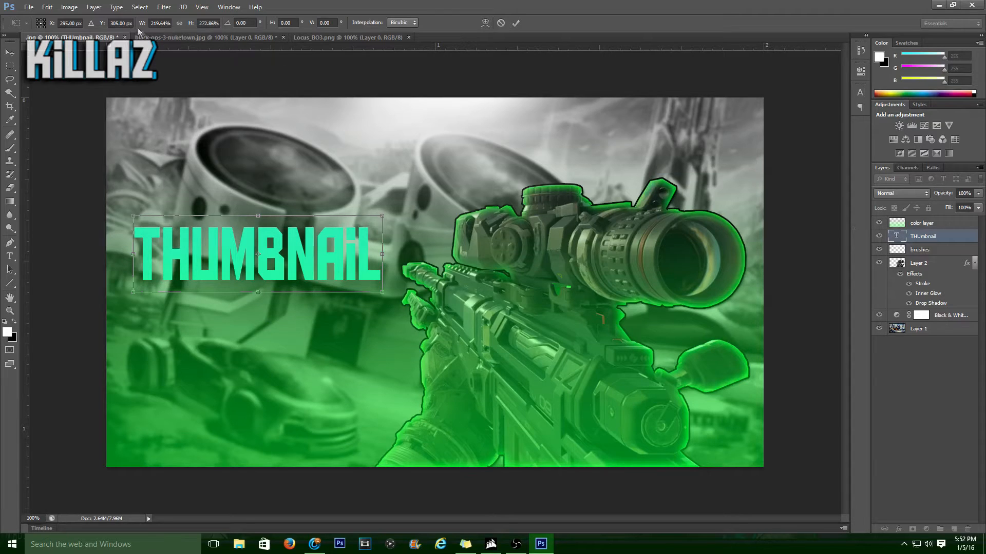
left_click(10, 52)
left_click(441, 204)
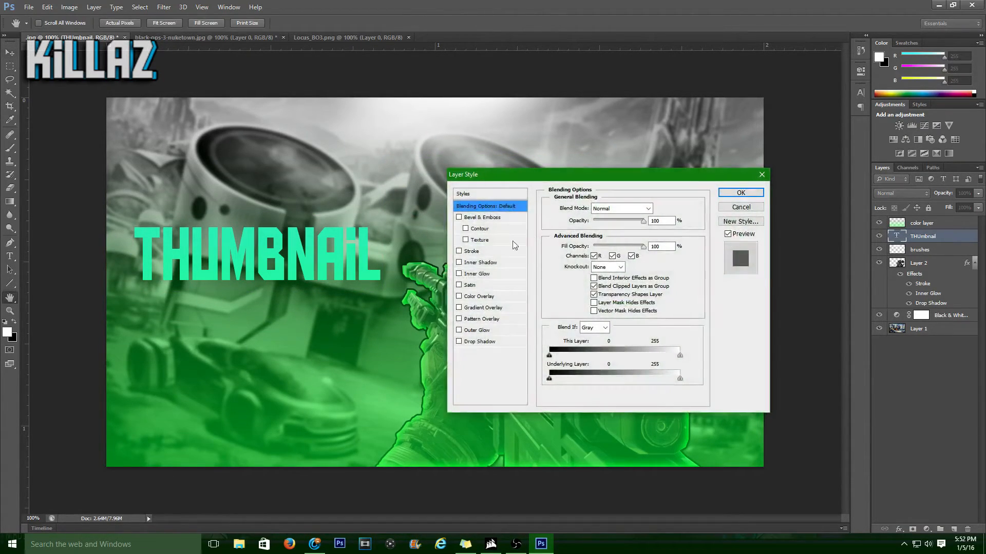
Enable Stroke and Drop Shadow on the THUMBNAIL text layer and increase the shadow's distance.
left_click(459, 251)
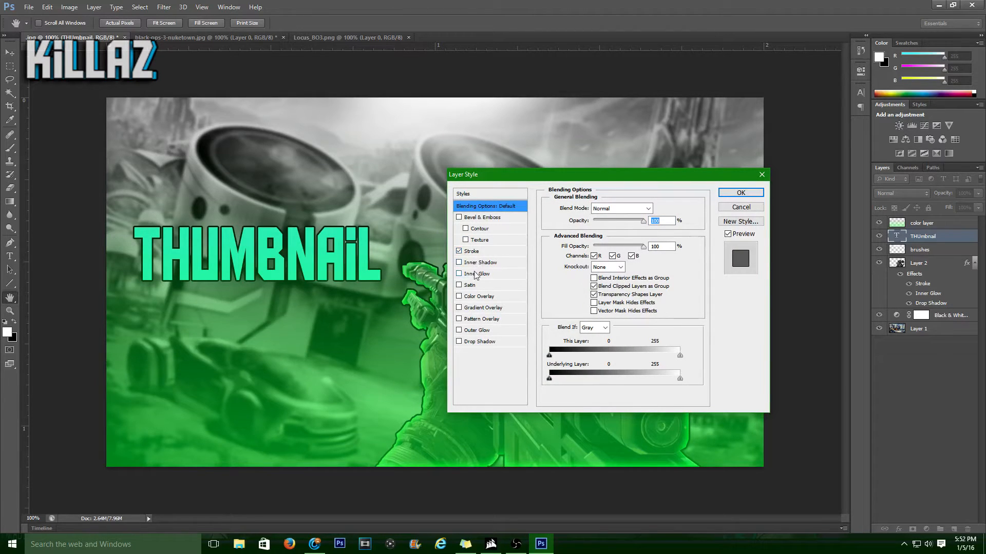
left_click(479, 342)
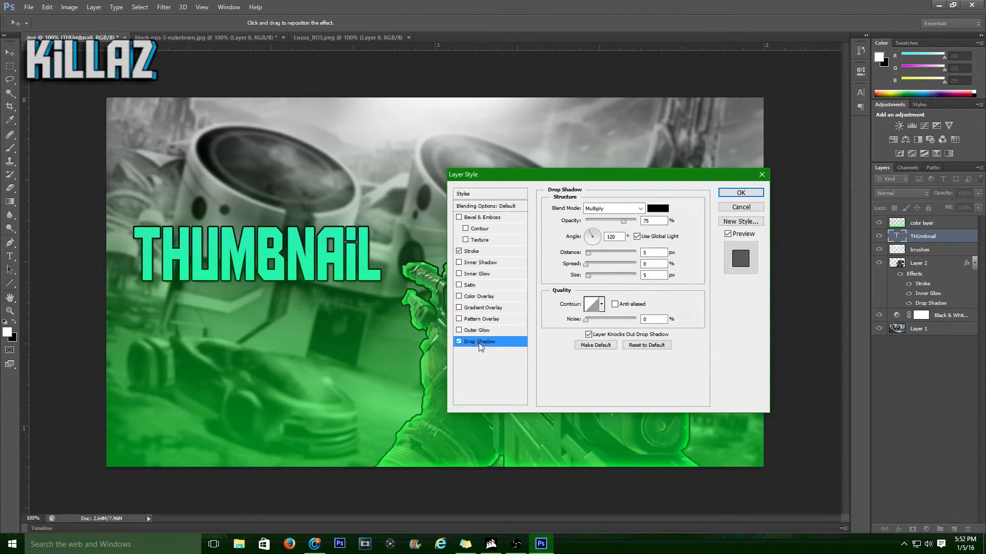
left_click_drag(588, 253, 593, 254)
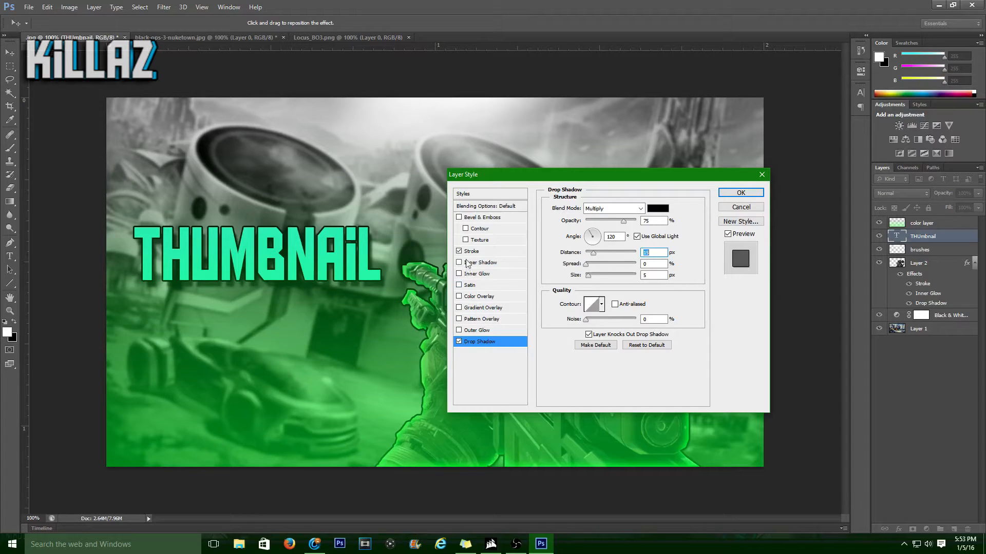
Add a Color Overlay to the THUMBNAIL text and set its color to green 00ff3c.
left_click(470, 298)
left_click(658, 208)
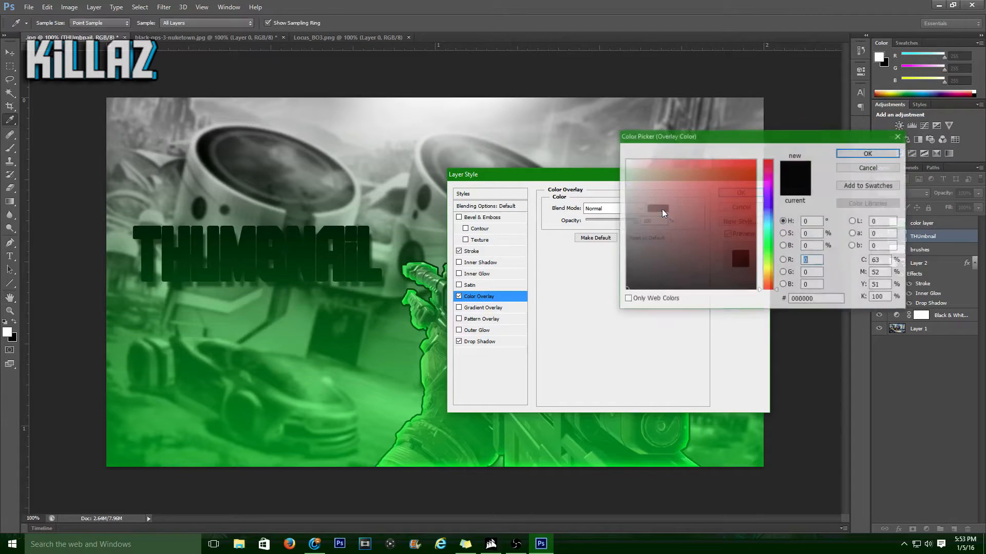
left_click(768, 203)
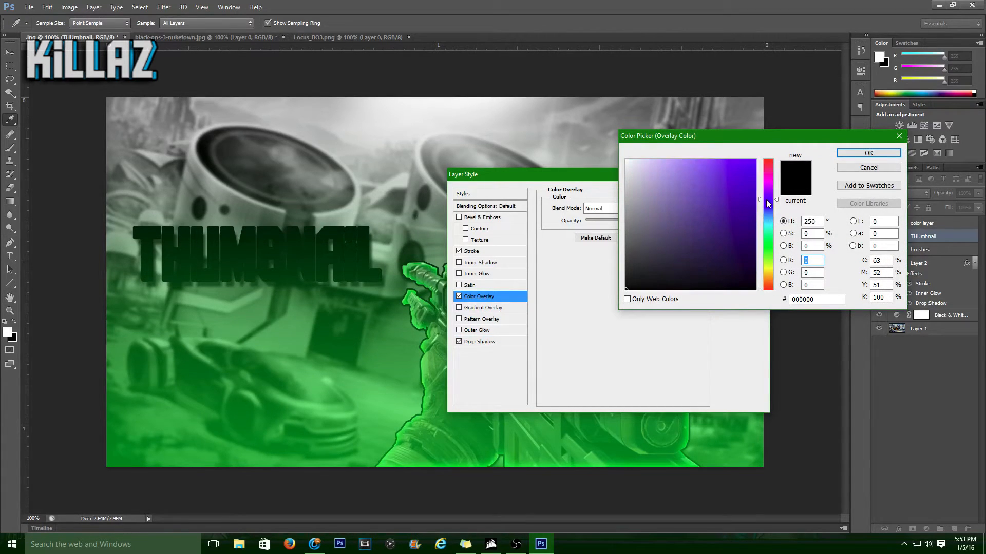
left_click_drag(769, 203, 770, 210)
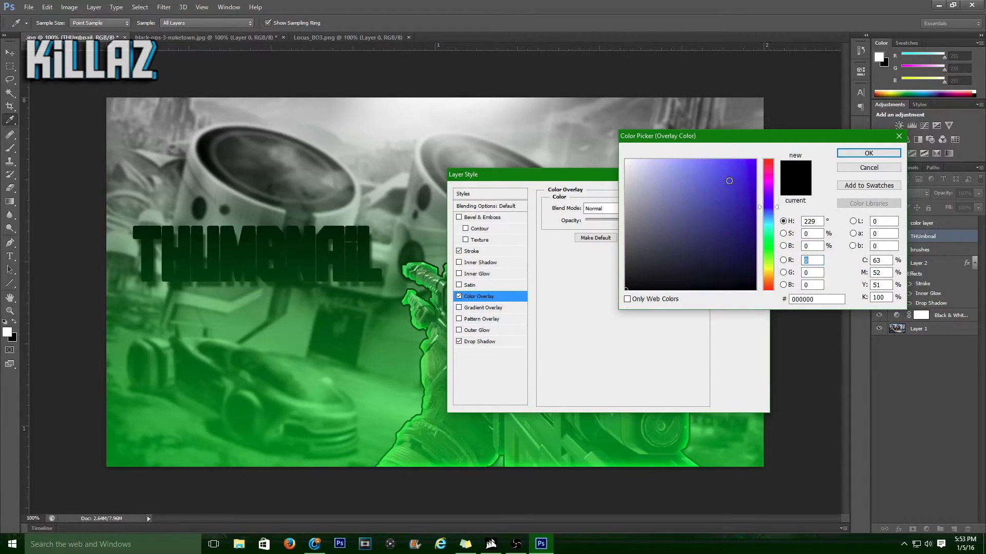
left_click_drag(729, 181, 792, 124)
left_click_drag(768, 211, 775, 218)
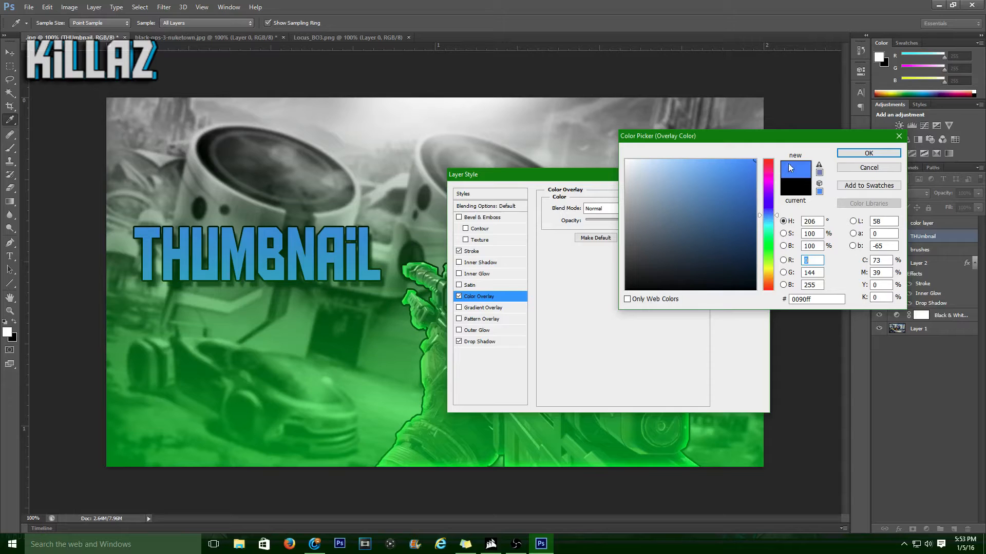
left_click_drag(765, 216, 774, 245)
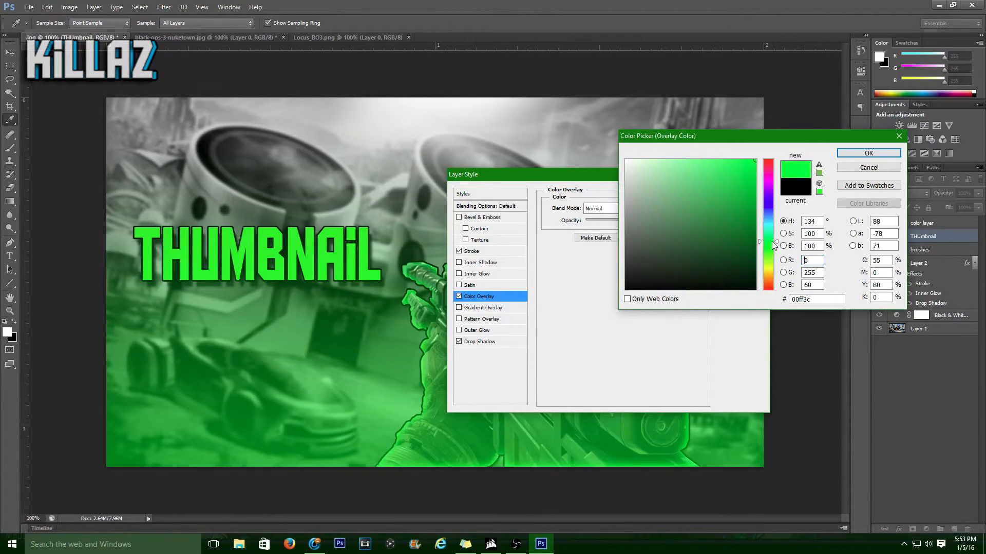
left_click(867, 153)
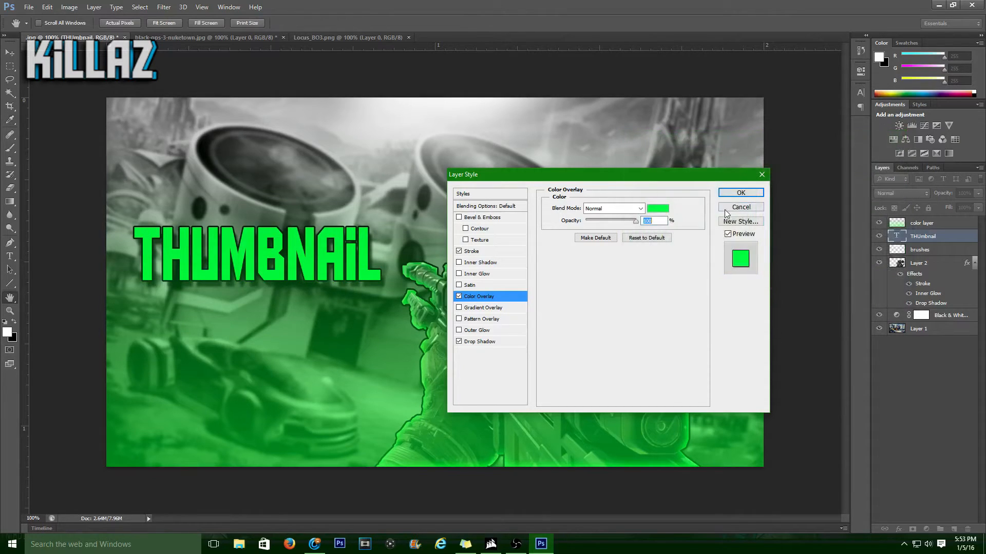
Set the THUMBNAIL text's stroke color to white ffffff and move the styled text slightly up.
left_click(474, 253)
left_click(574, 278)
left_click(615, 150)
left_click(537, 99)
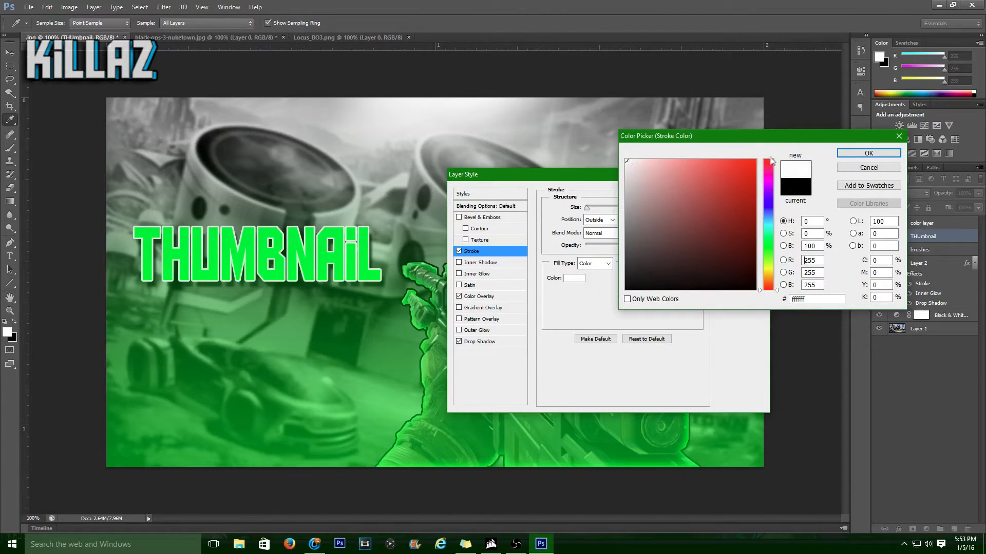
left_click(867, 153)
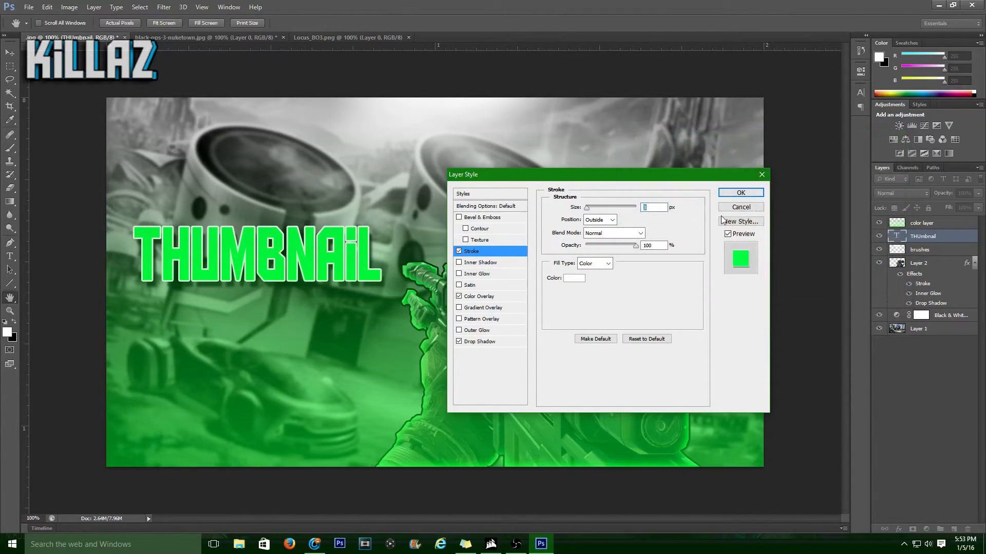
left_click(734, 197)
left_click_drag(275, 238, 273, 212)
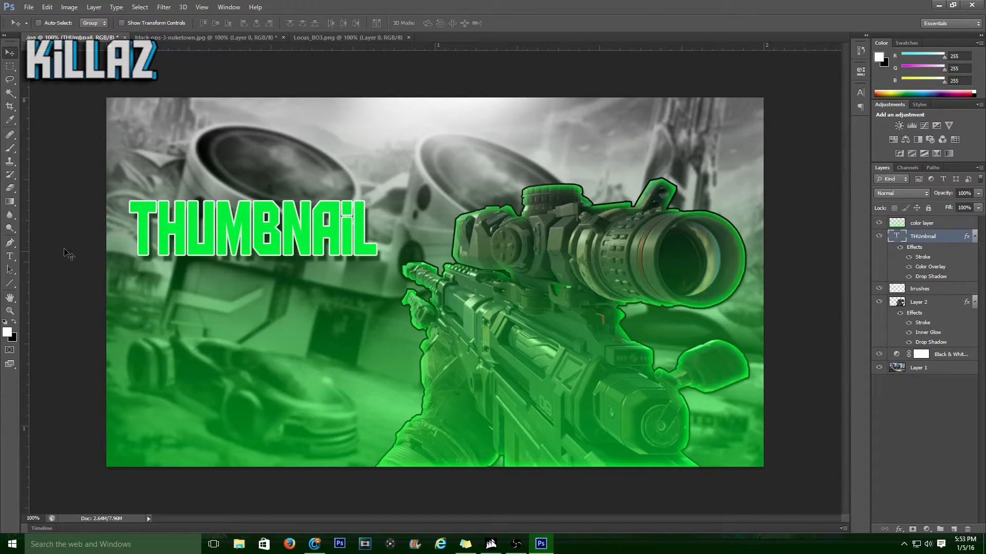
Add a TUTORIAL text layer in the Aldo the Apache font at 6 pt and place it below THUMBNAIL.
left_click(10, 256)
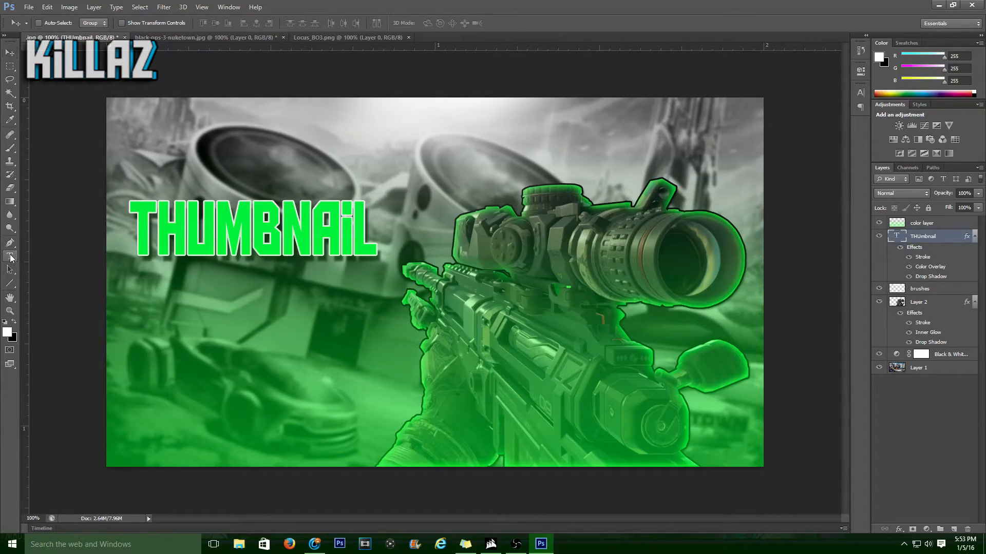
left_click(201, 318)
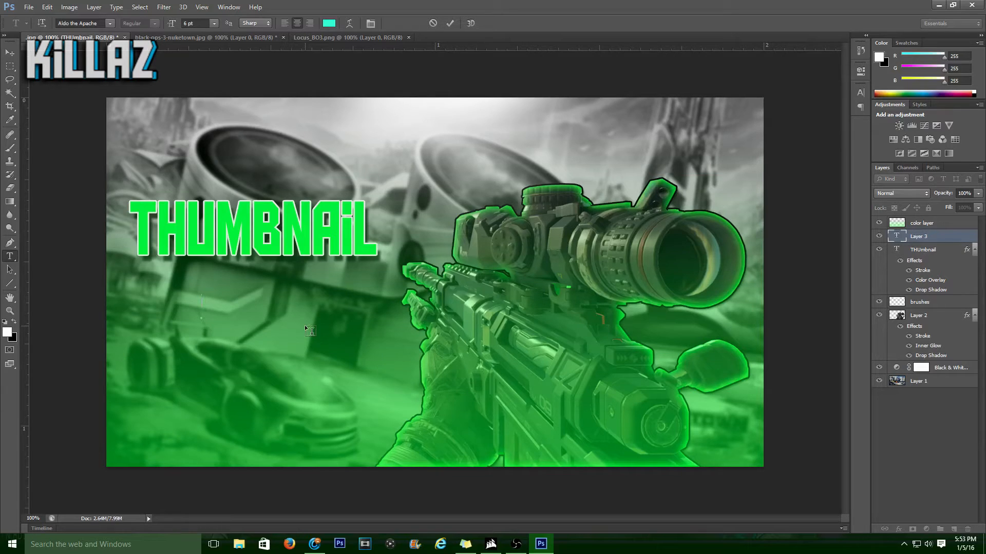
type("TUTORIAL")
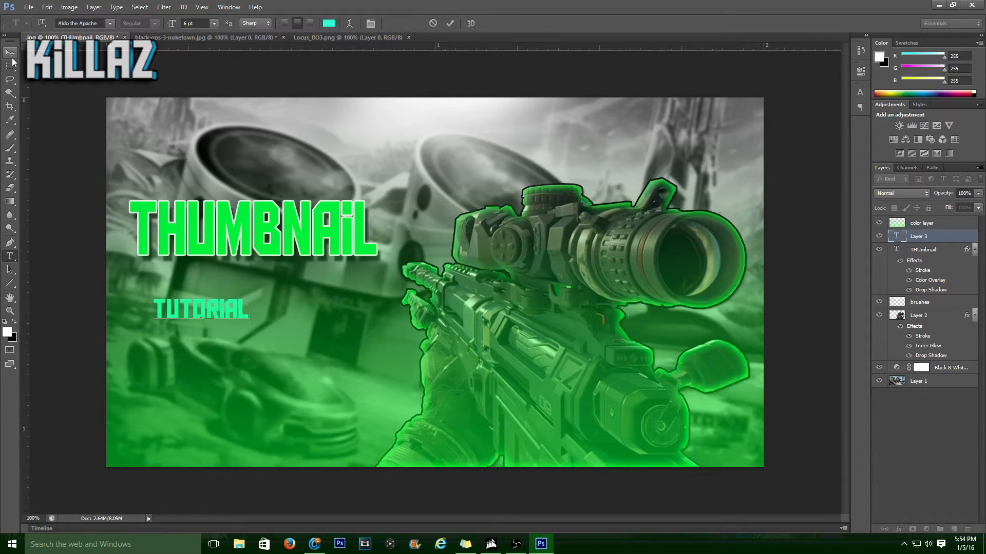
left_click(10, 52)
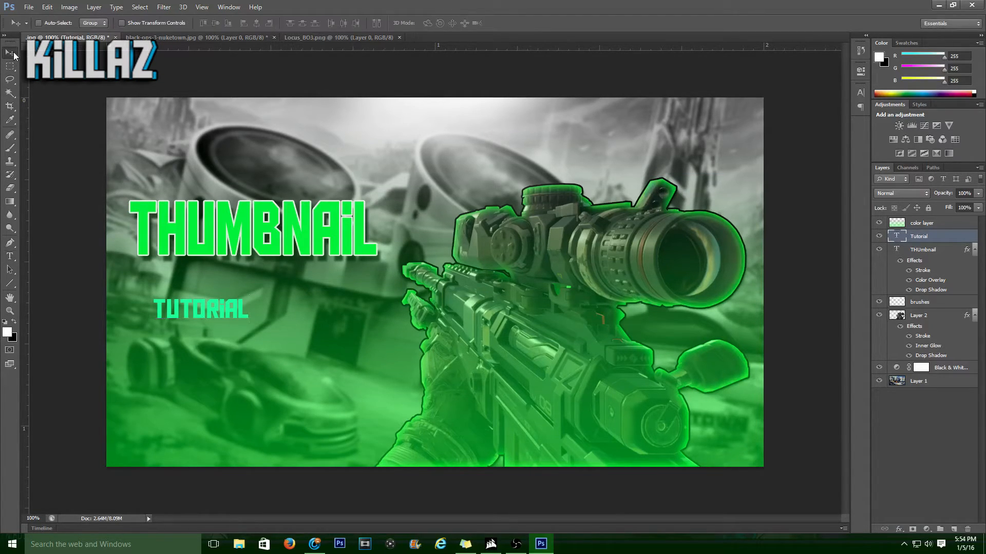
left_click_drag(216, 307, 263, 353)
Scale the TUTORIAL text to 306.92% width and 289.23% height below THUMBNAIL and apply the transformation.
key("ctrl+t")
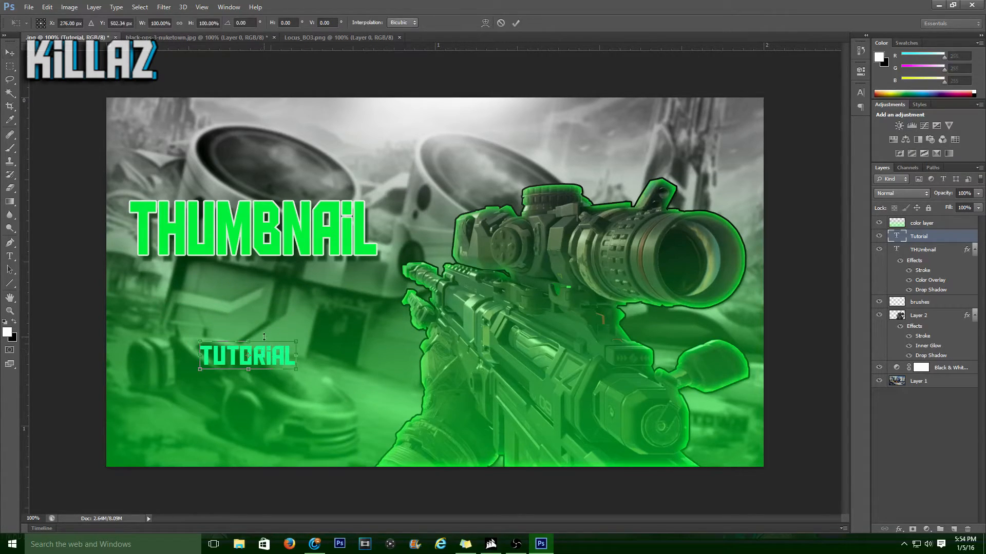
left_click_drag(199, 342, 144, 308)
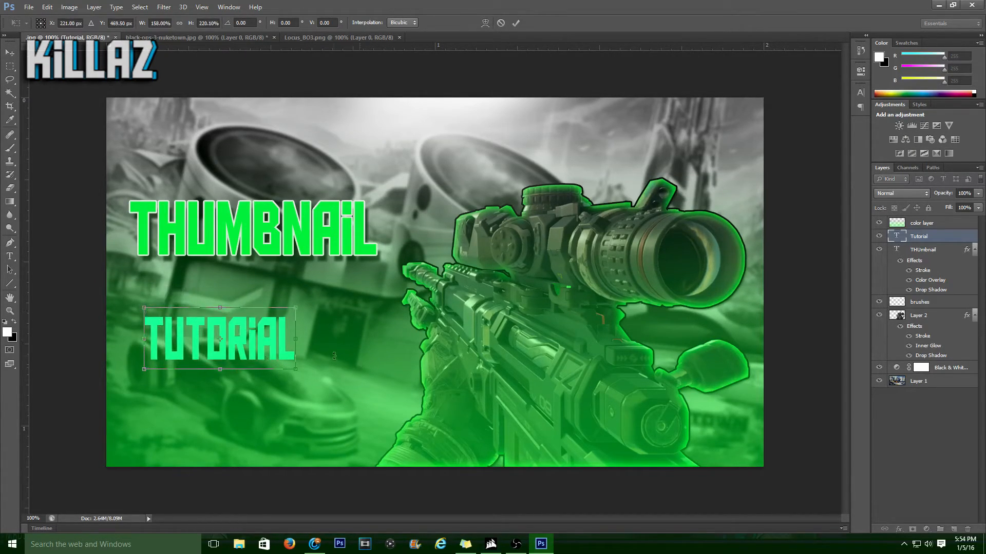
left_click_drag(295, 340, 401, 339)
left_click_drag(271, 369, 271, 401)
left_click_drag(409, 351, 416, 352)
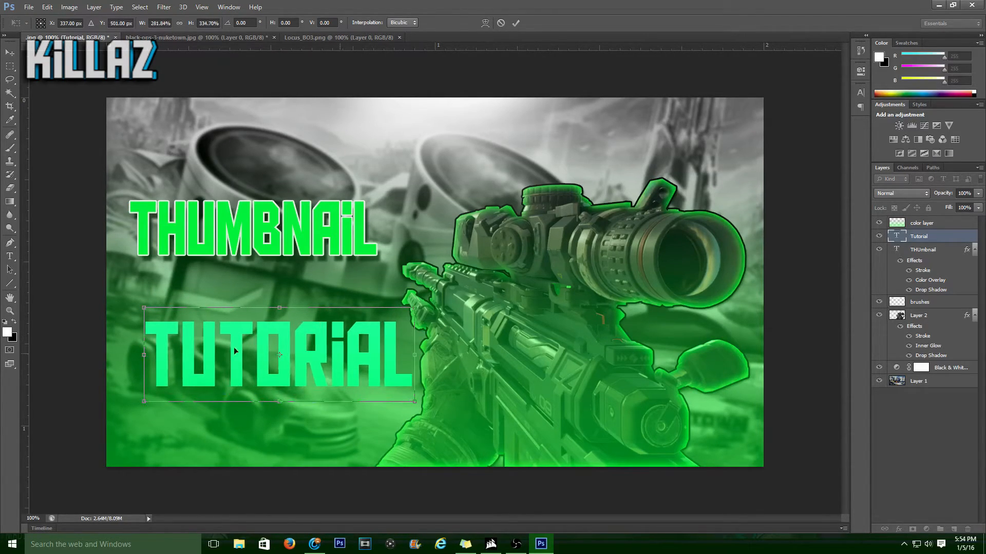
left_click_drag(149, 353, 125, 353)
left_click_drag(268, 405, 263, 378)
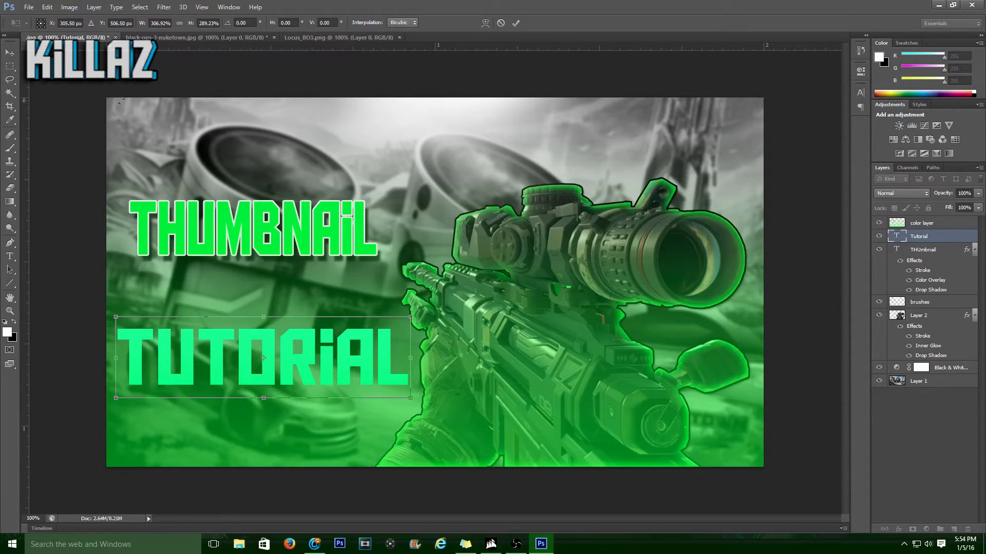
left_click(10, 52)
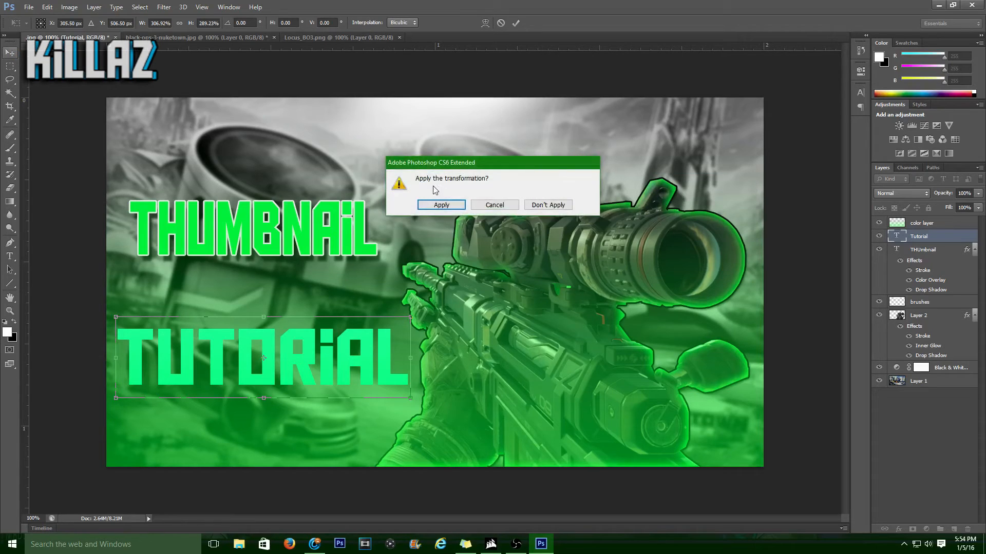
left_click(441, 205)
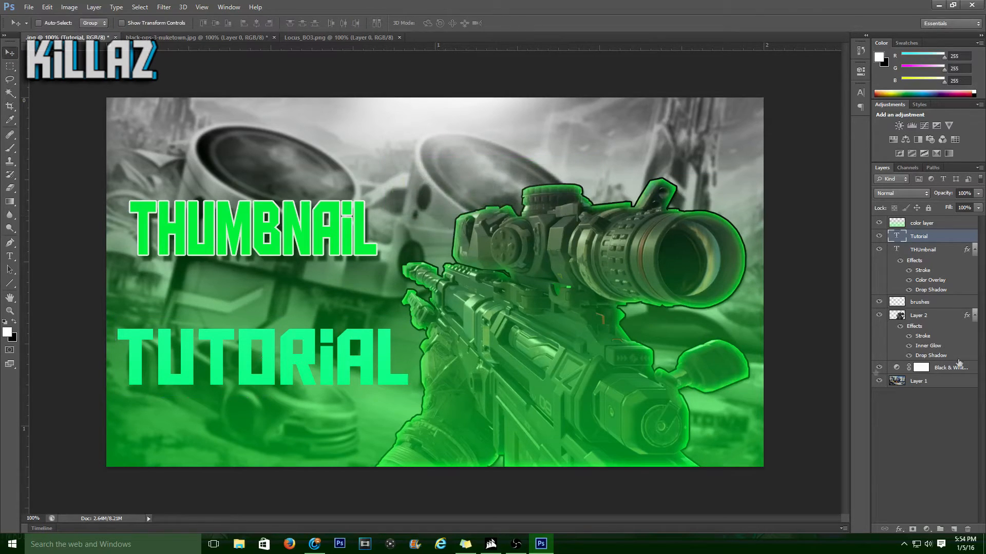
double_click(943, 236)
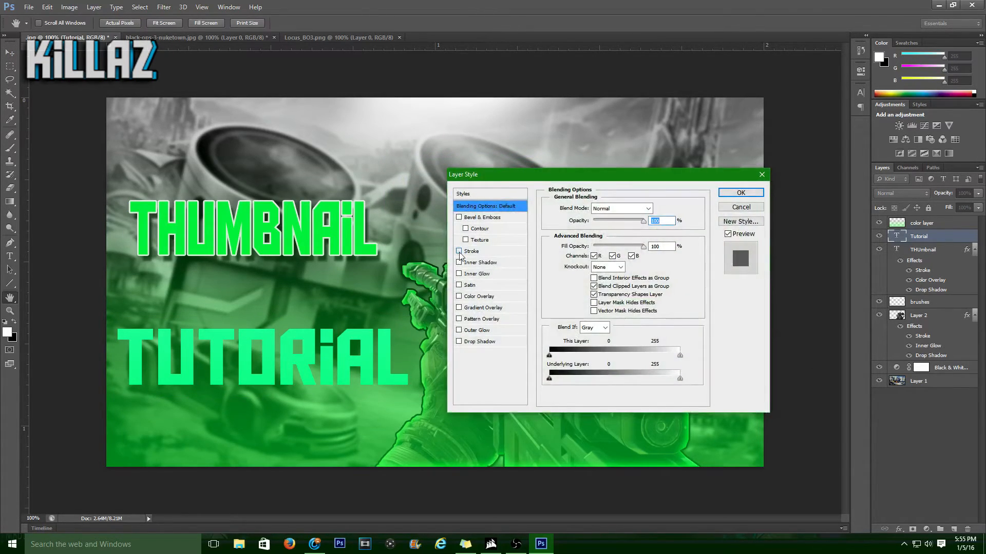
left_click(472, 251)
left_click(574, 278)
left_click(626, 160)
left_click(882, 156)
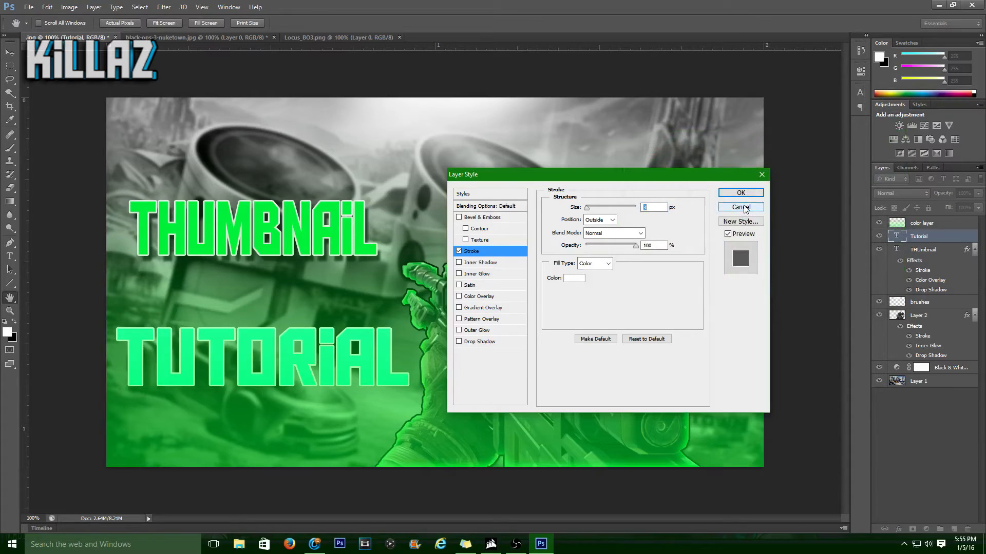
left_click(741, 207)
key("v")
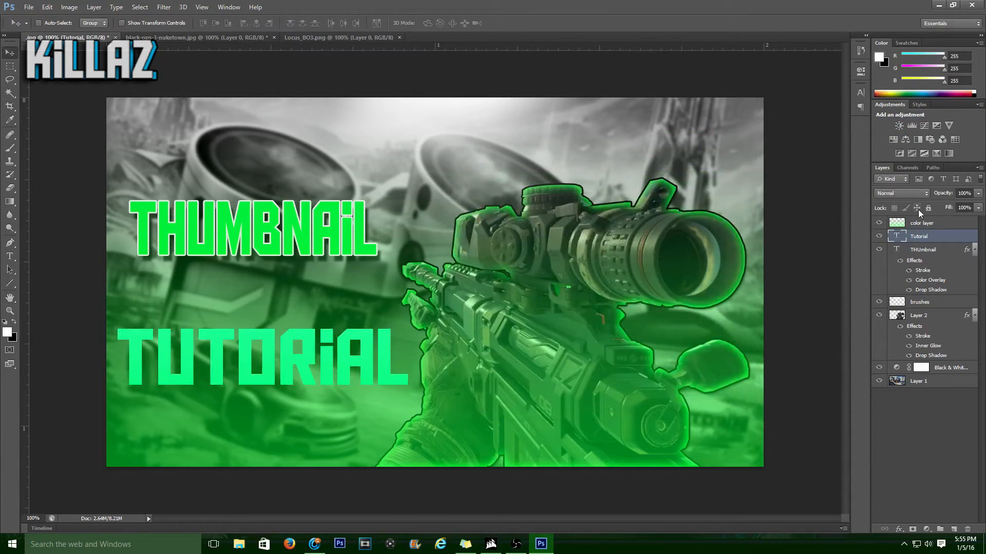
Copy the layer style from the THUMBNAIL text layer and paste it onto the TUTORIAL text layer.
right_click(941, 225)
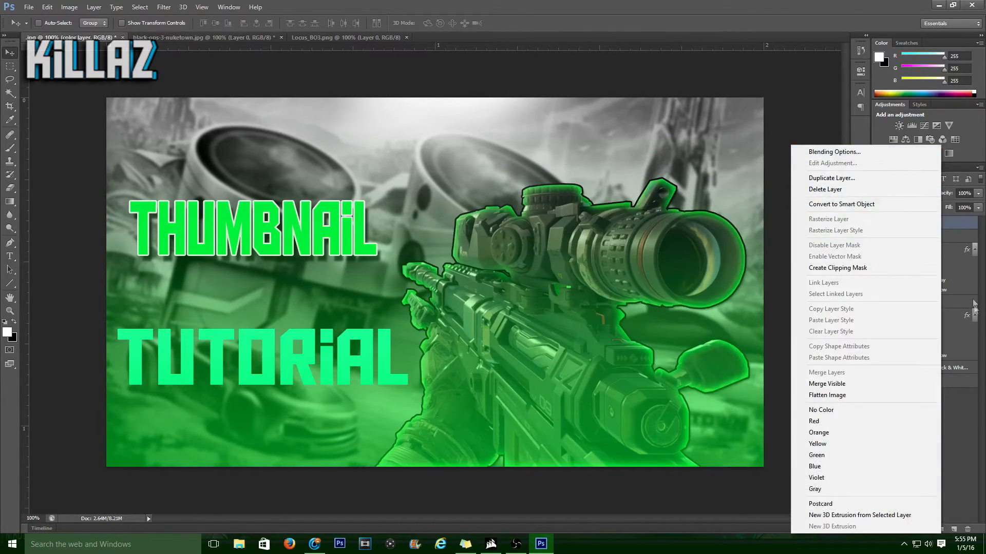
left_click(974, 398)
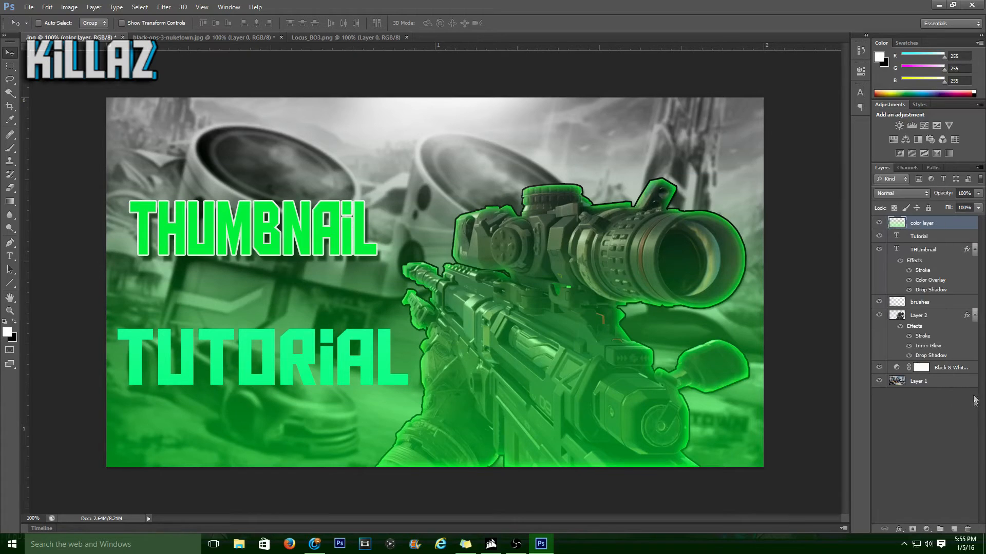
right_click(933, 253)
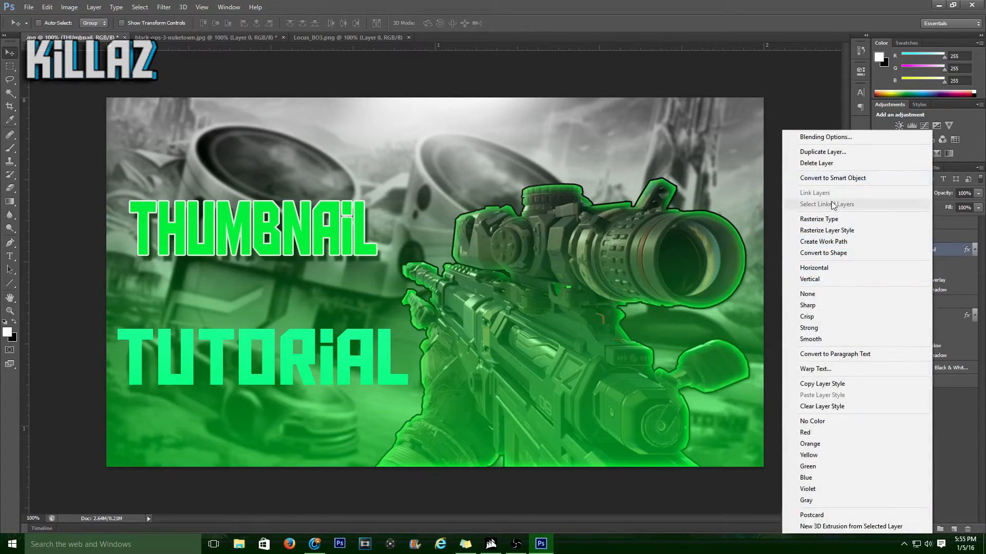
left_click(836, 386)
left_click(917, 236)
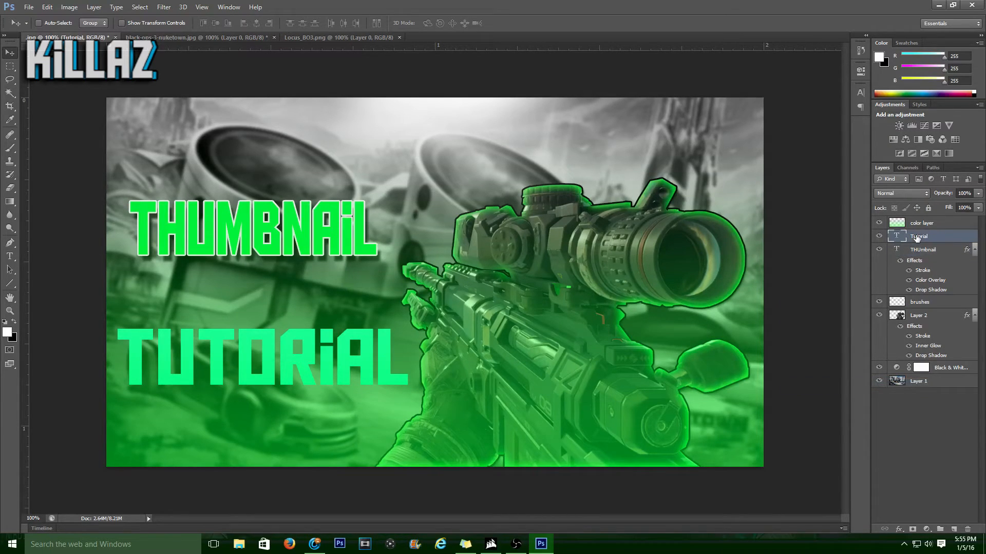
right_click(917, 237)
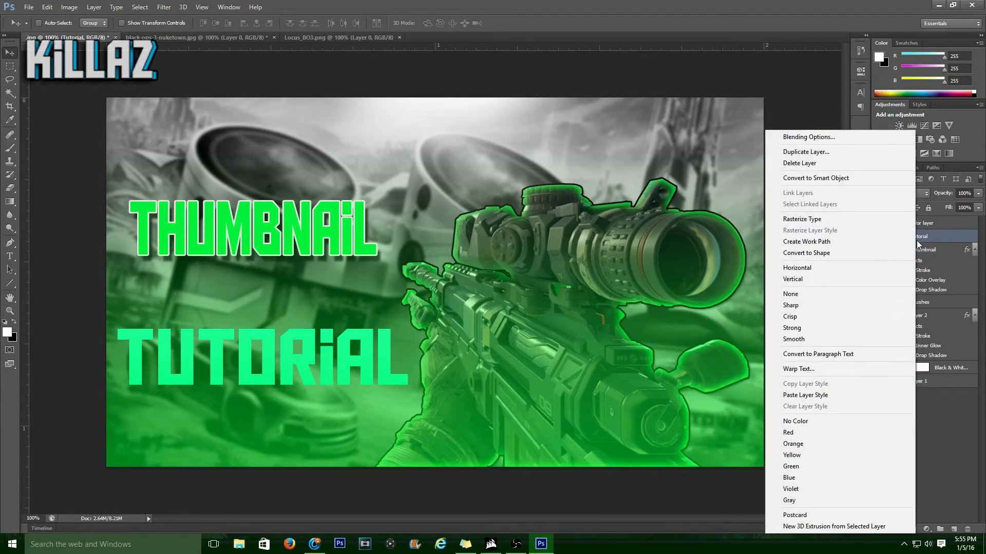
left_click(815, 395)
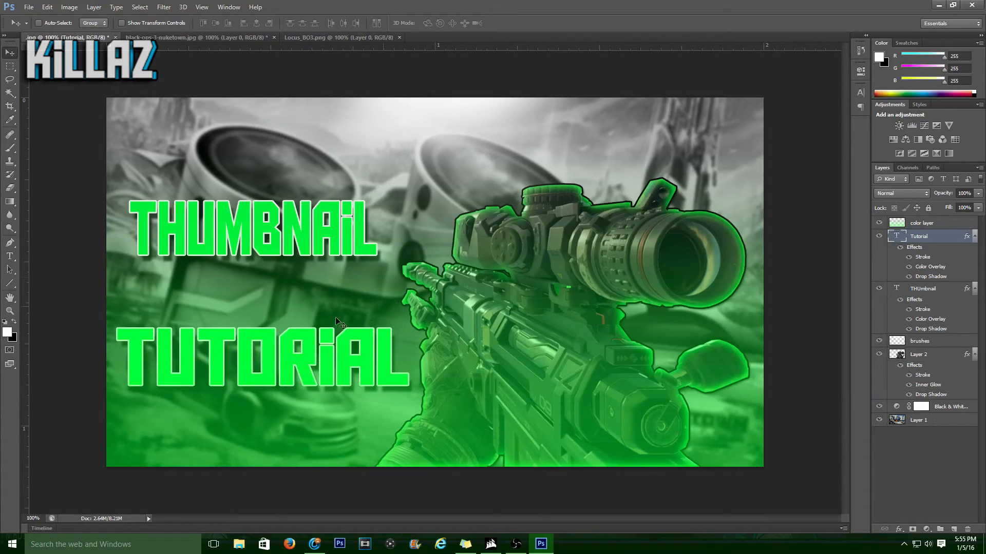
Move the THUMBNAIL text to the upper left of the canvas and place TUTORIAL directly beneath it.
left_click_drag(267, 236, 260, 198)
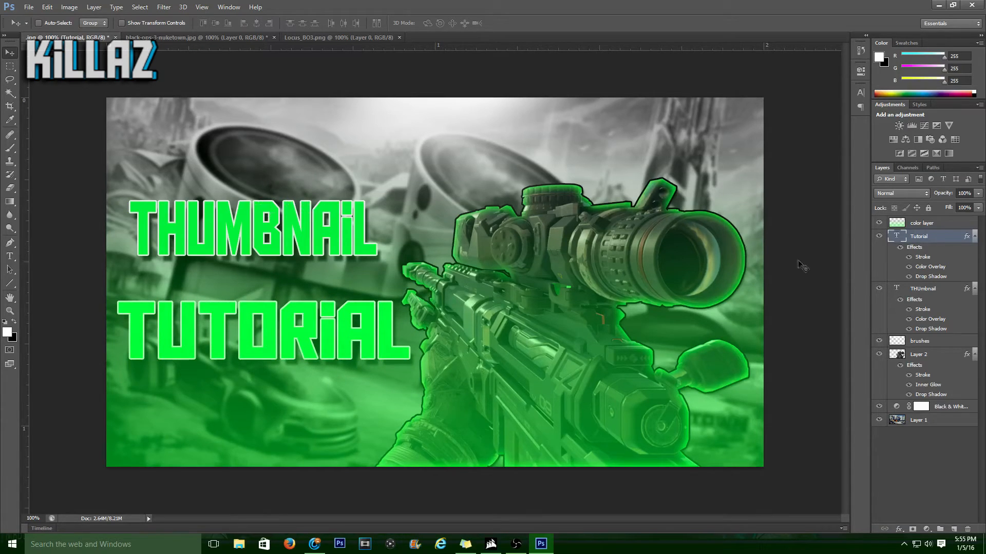
left_click(947, 291)
left_click_drag(275, 223, 276, 122)
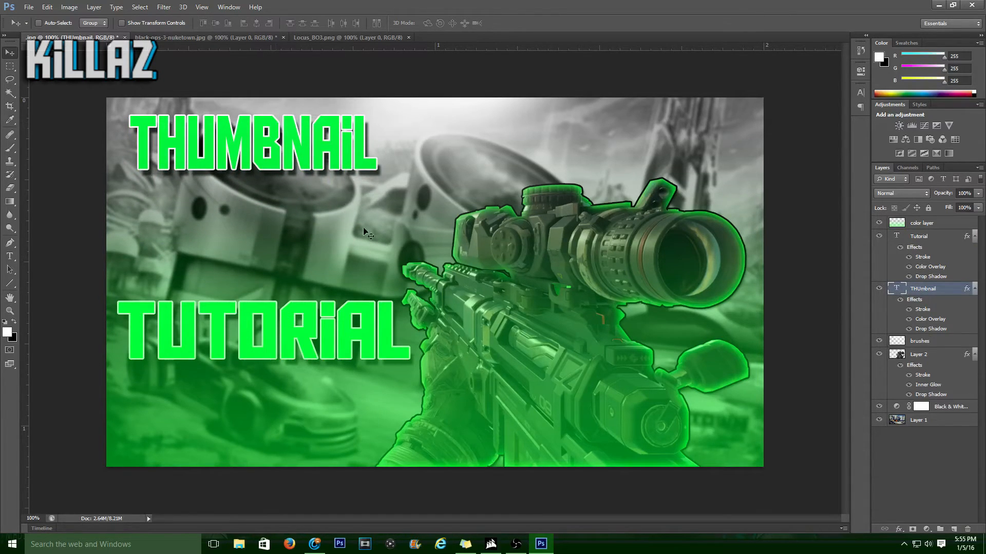
left_click(937, 347)
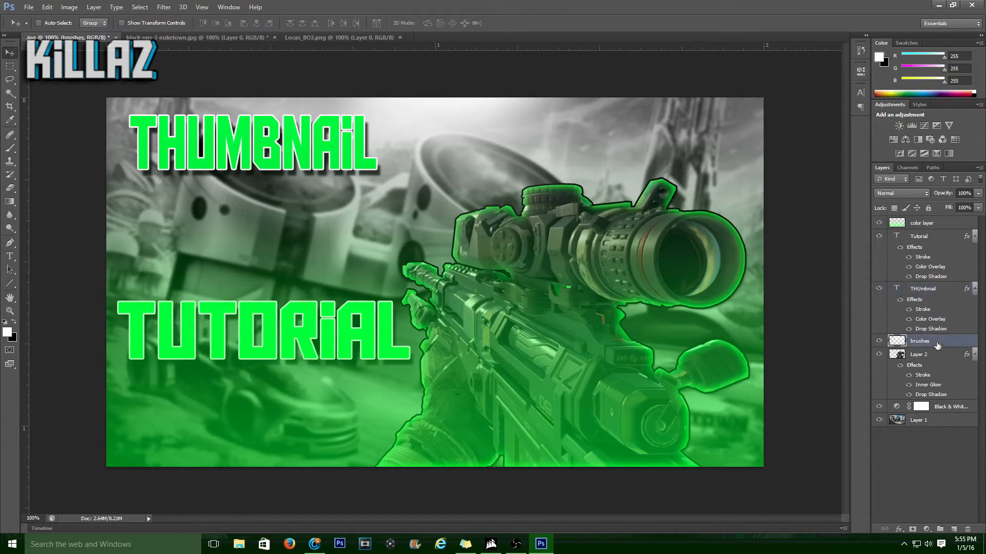
left_click(944, 232)
left_click_drag(274, 332, 271, 217)
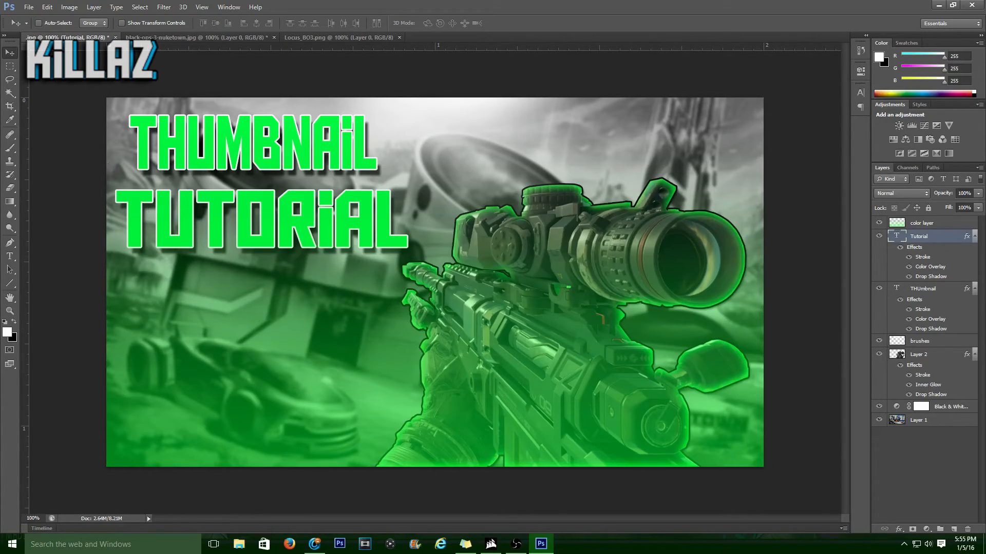
Open the BlackOpsIII-logo image and bring the logo into the thumbnail document, above the rifle scope.
left_click(29, 7)
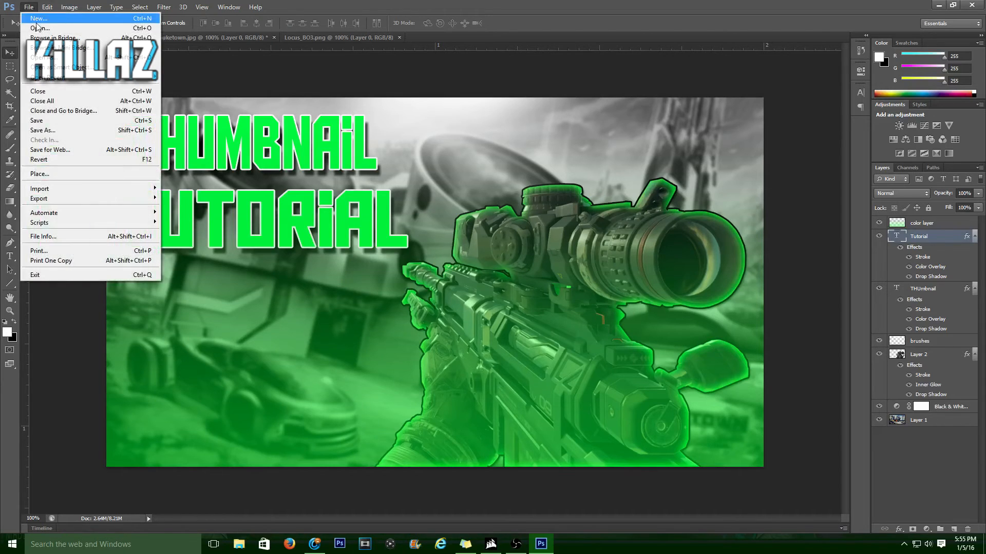
left_click(38, 29)
scroll(519, 258, "down", 5)
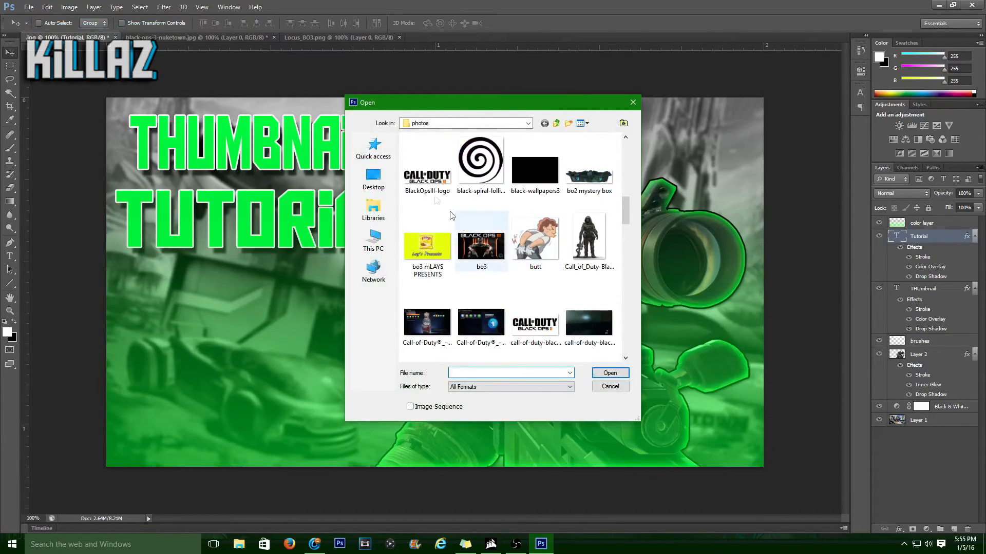
double_click(427, 177)
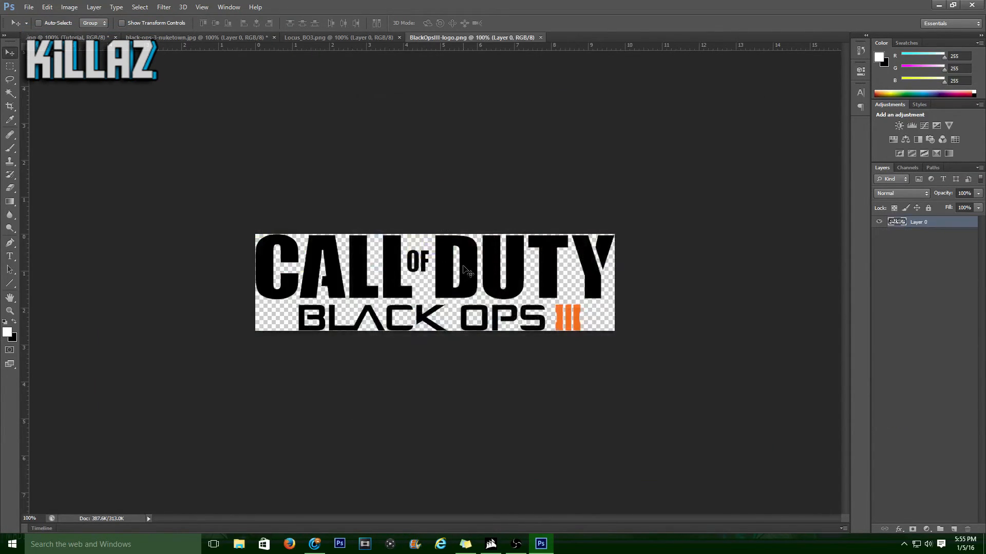
left_click_drag(461, 278, 596, 145)
Scale the Call of Duty logo to 84.29% width and 79.89% height in the canvas's upper-right corner, applying the transformation.
key("ctrl+t")
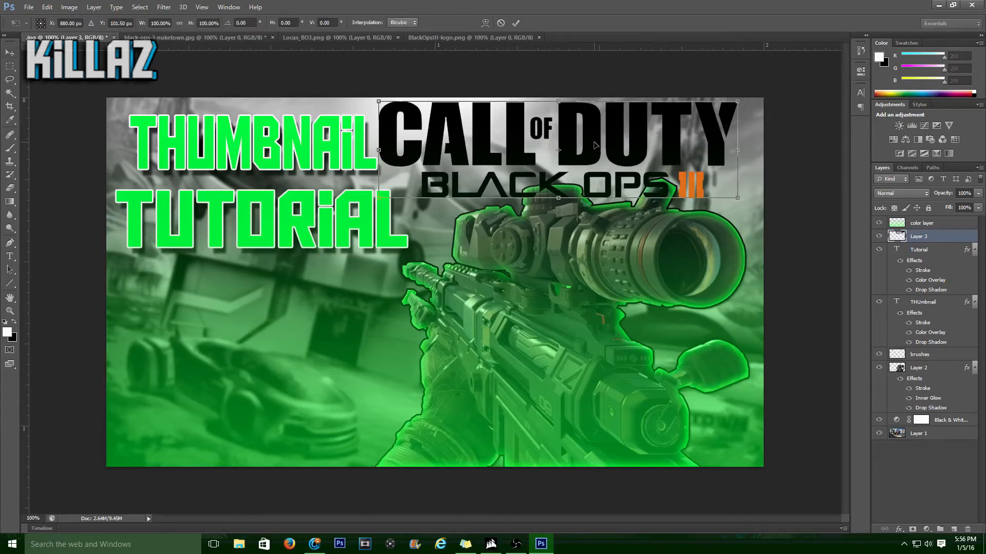
left_click_drag(559, 194, 560, 180)
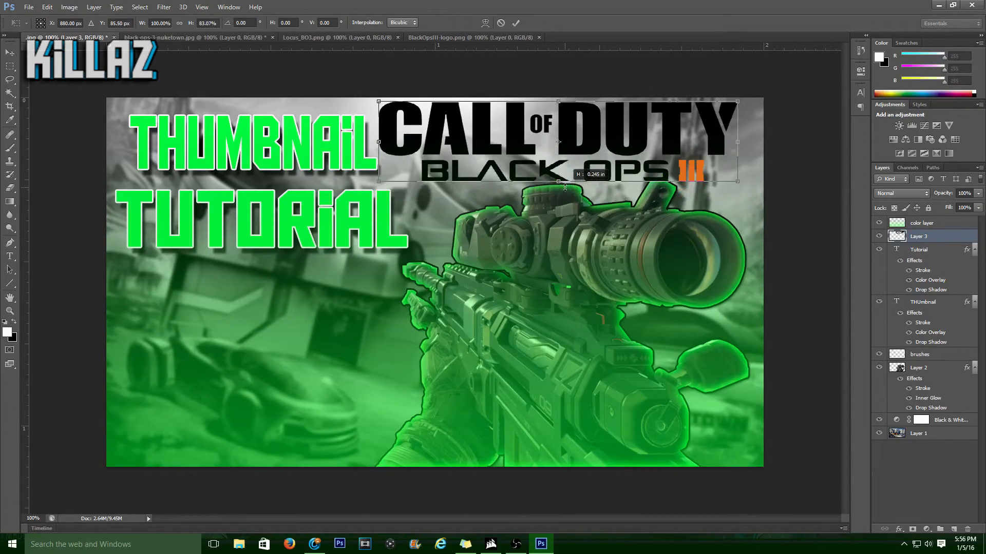
left_click_drag(386, 142, 443, 142)
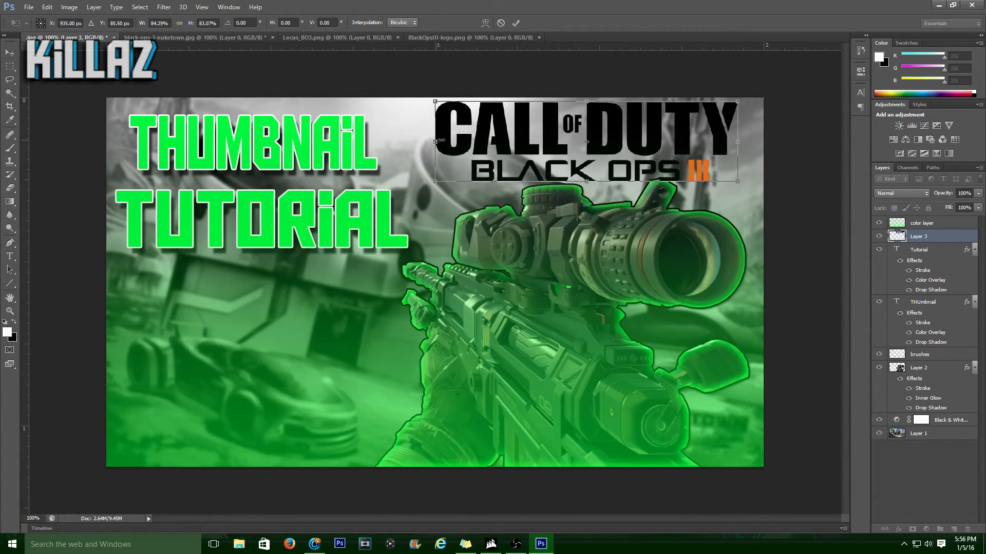
left_click_drag(677, 141, 688, 141)
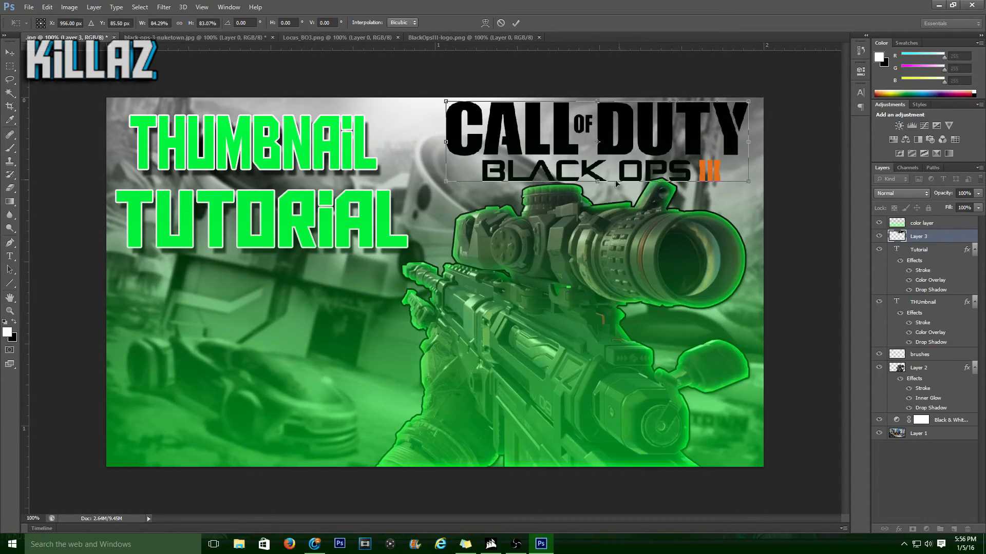
left_click_drag(596, 180, 597, 177)
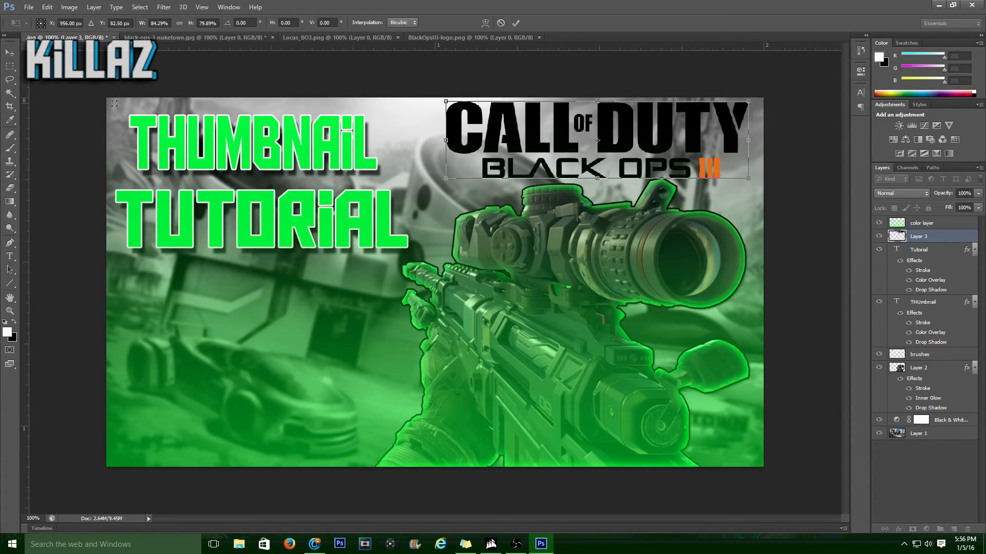
left_click(9, 52)
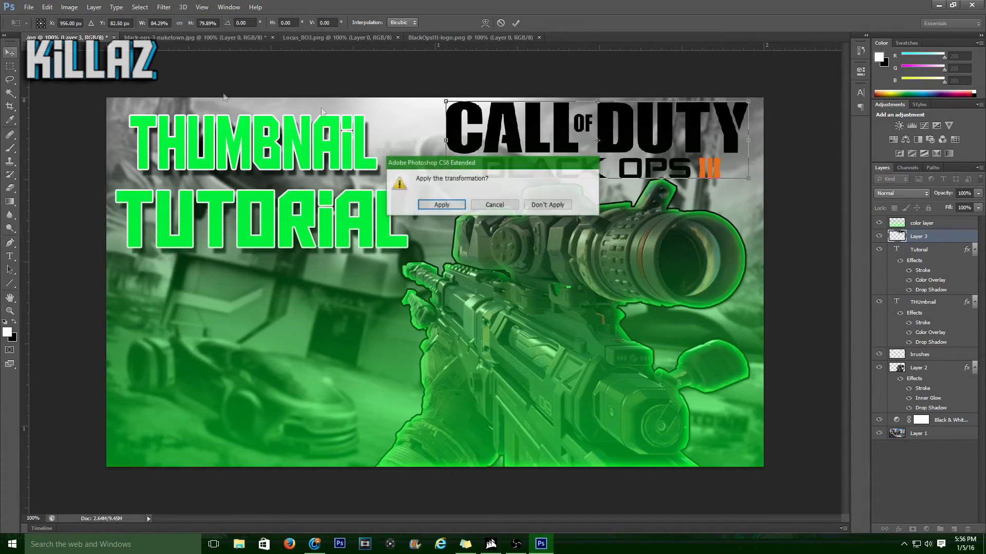
left_click(445, 197)
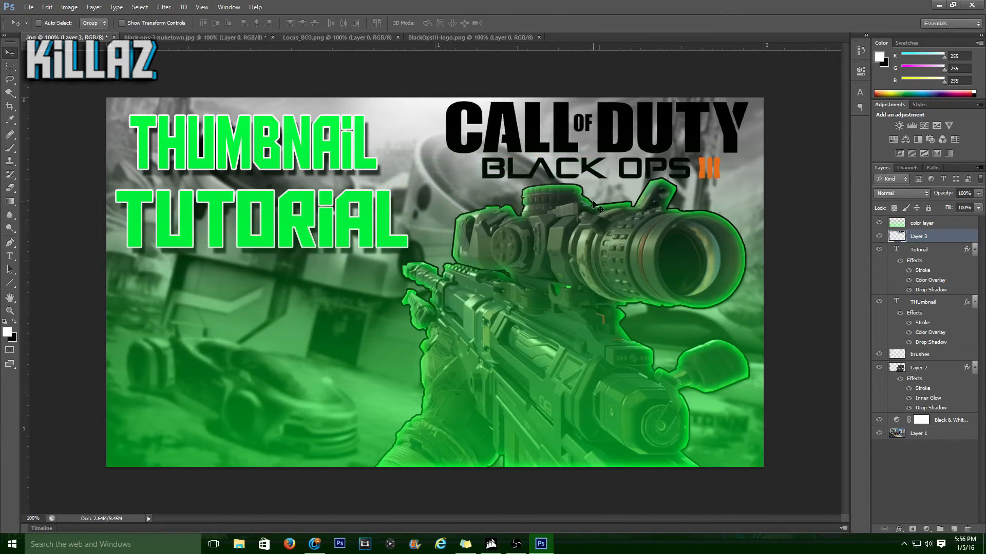
Add a 1 px white ffffff outside stroke to the Call of Duty logo layer.
double_click(956, 237)
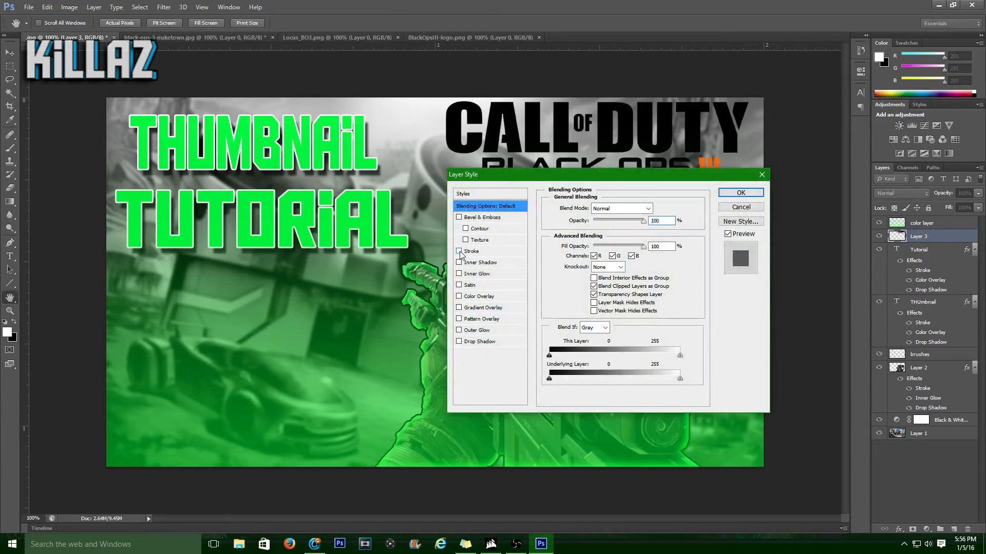
left_click(468, 253)
left_click(470, 252)
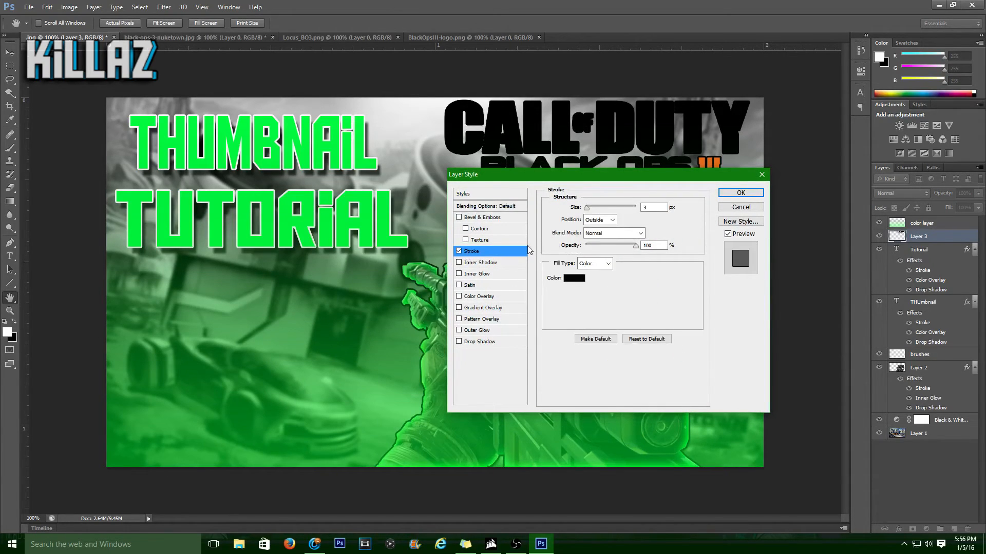
left_click(572, 281)
left_click(624, 156)
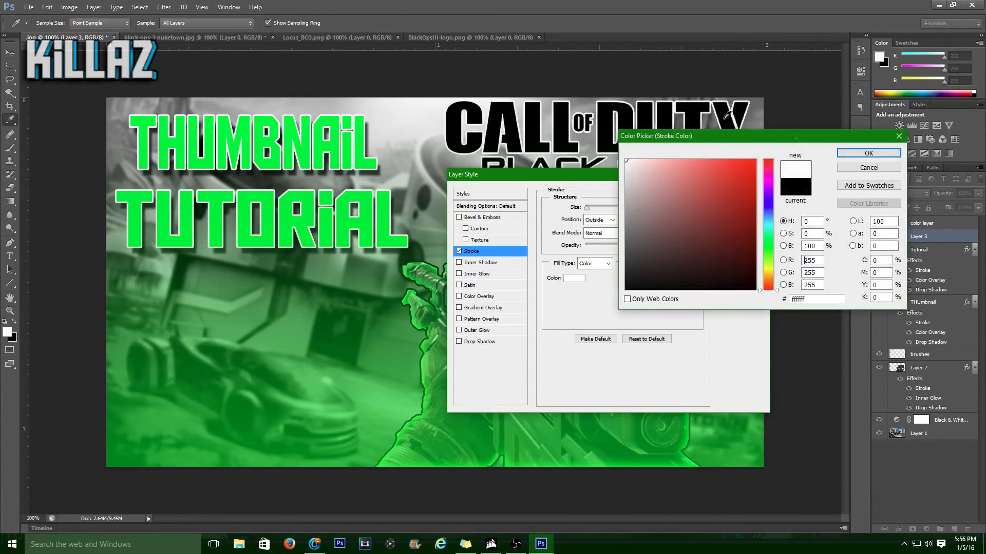
mouse_move(785, 139)
left_mouse_down()
mouse_move(724, 307)
mouse_move(703, 208)
left_mouse_up()
left_click(794, 223)
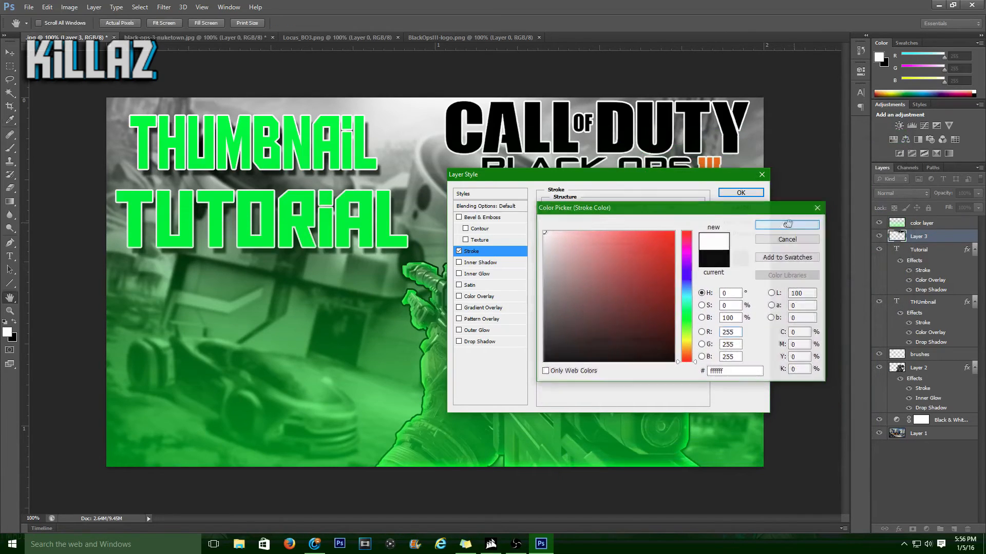
type("1")
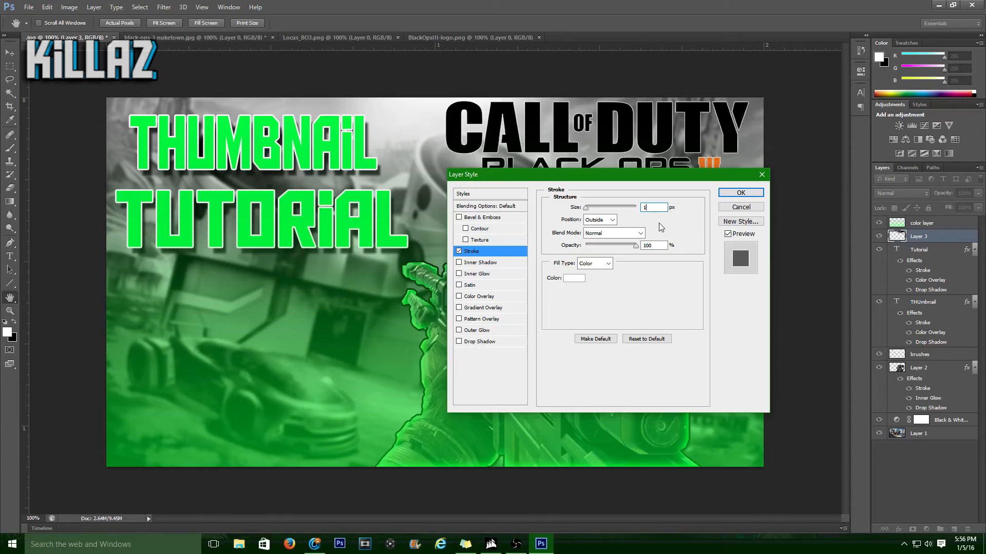
left_click(741, 193)
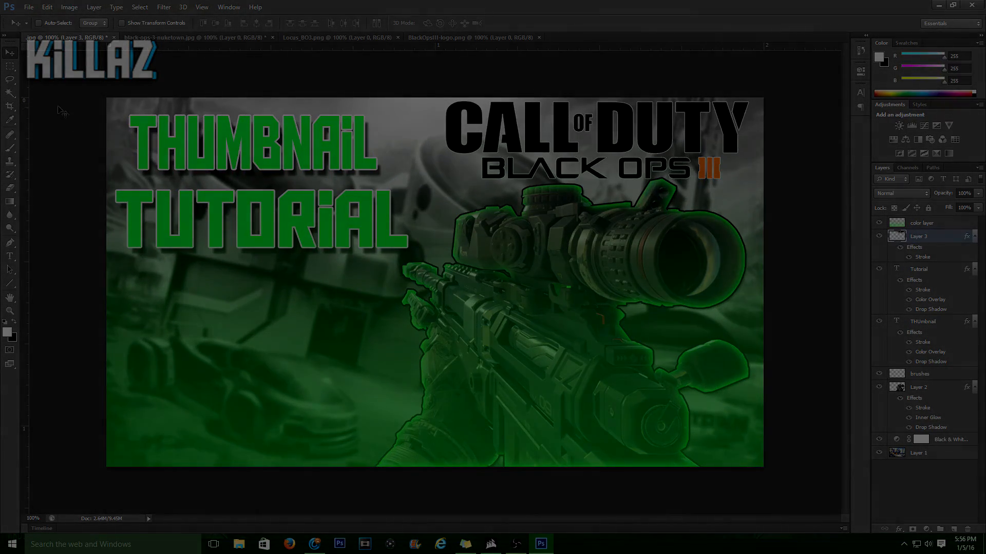
left_click(37, 6)
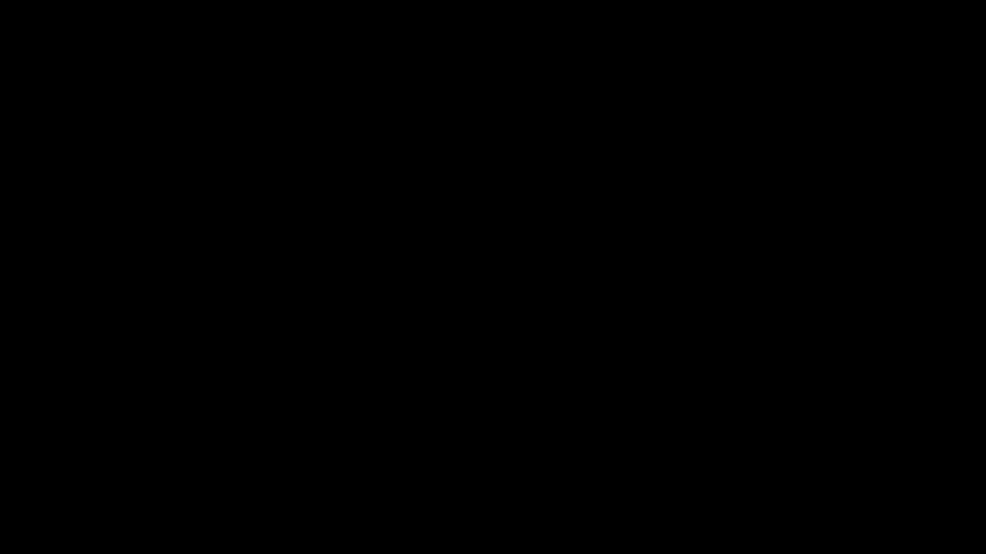